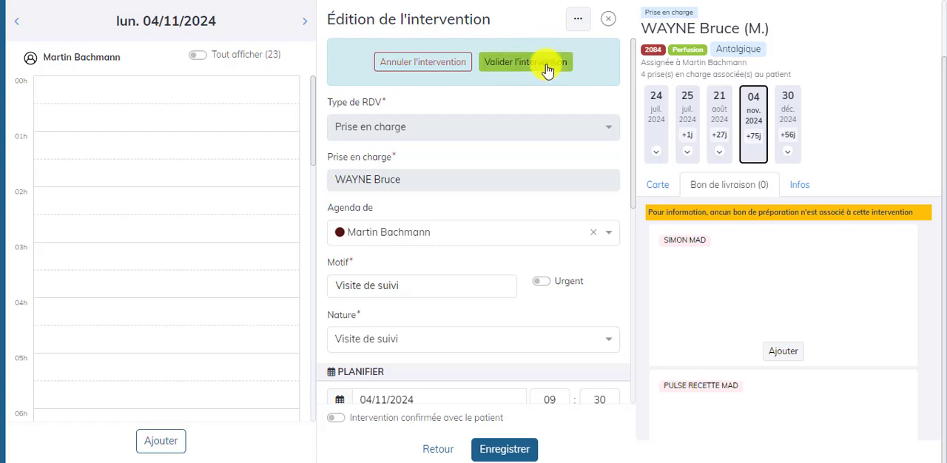
{"action": "left_click", "coordinate": [548, 67]}
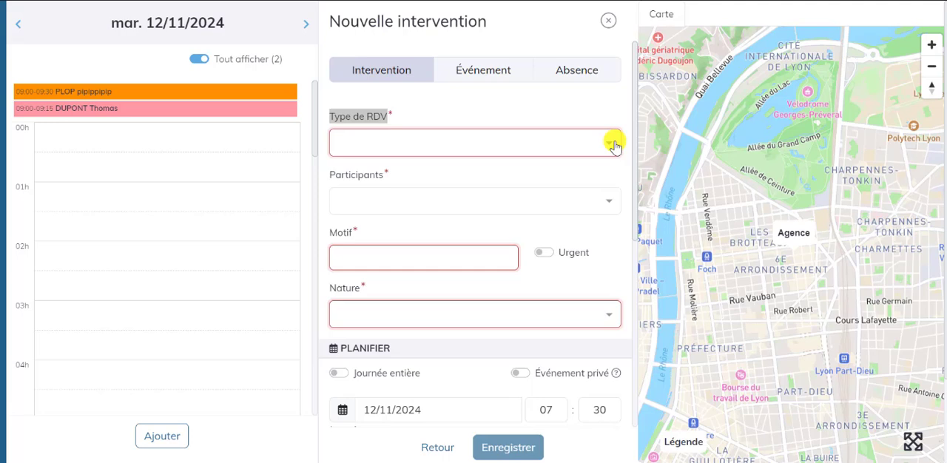
- Set the new intervention's appointment type to "Autres"
{"action": "left_click", "coordinate": [615, 145]}
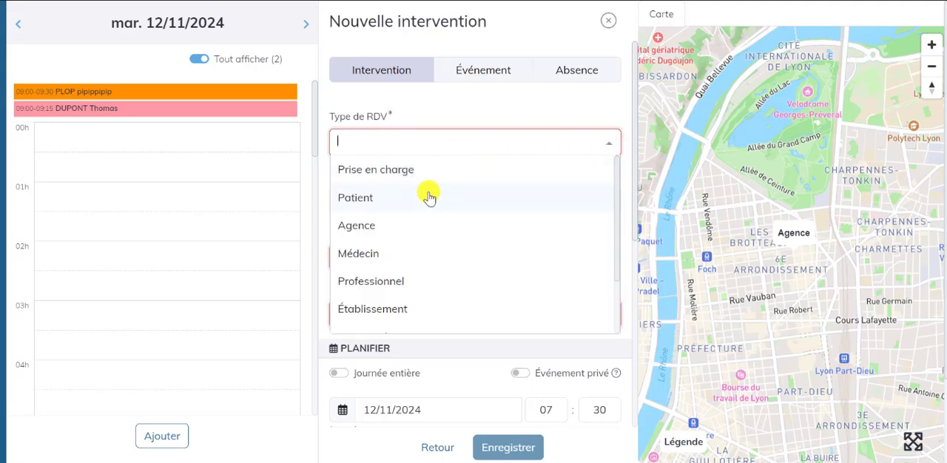
{"action": "scroll", "coordinate": [388, 232], "scroll_direction": "down", "scroll_amount": 2}
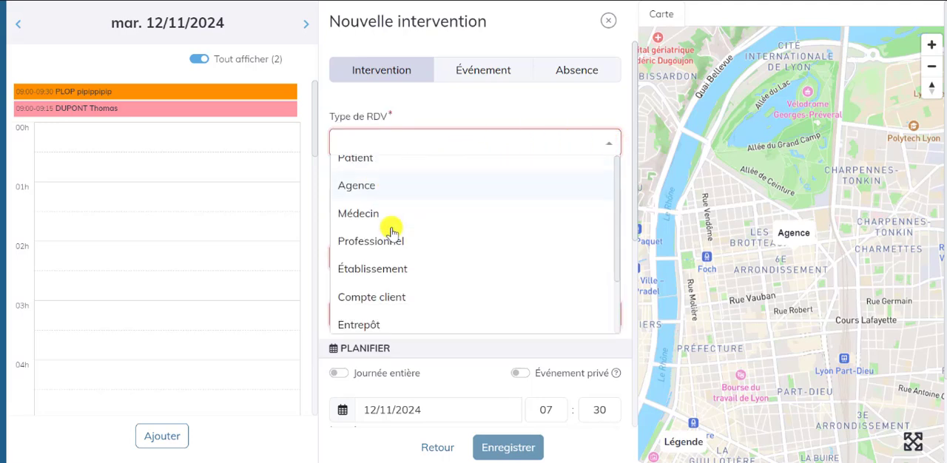
{"action": "scroll", "coordinate": [397, 288], "scroll_direction": "up", "scroll_amount": 2}
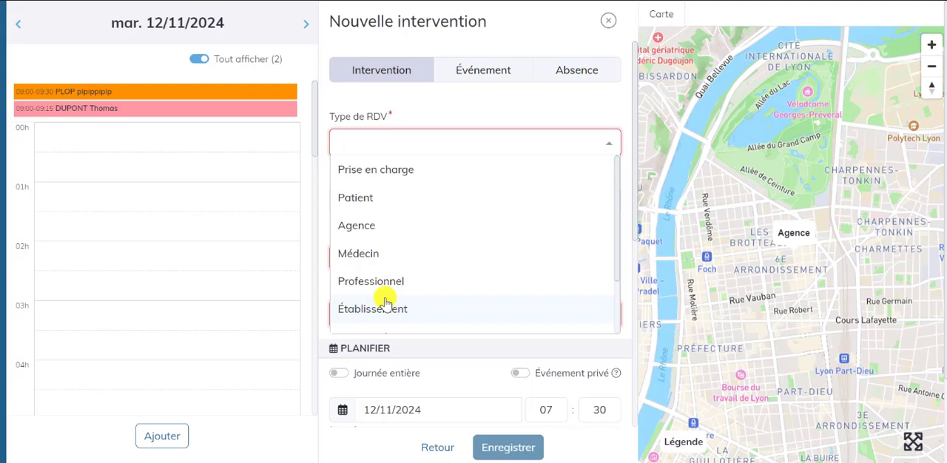
{"action": "scroll", "coordinate": [390, 284], "scroll_direction": "down", "scroll_amount": 2}
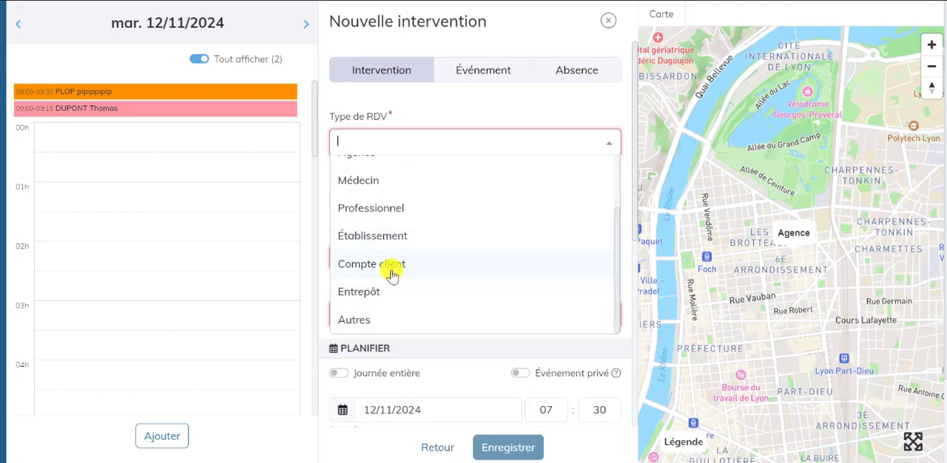
{"action": "left_click", "coordinate": [390, 319]}
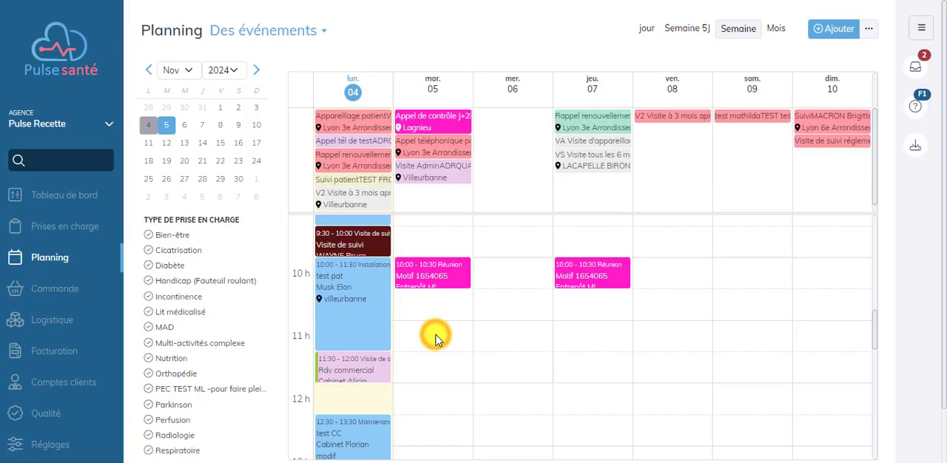
{"action": "left_click", "coordinate": [435, 338]}
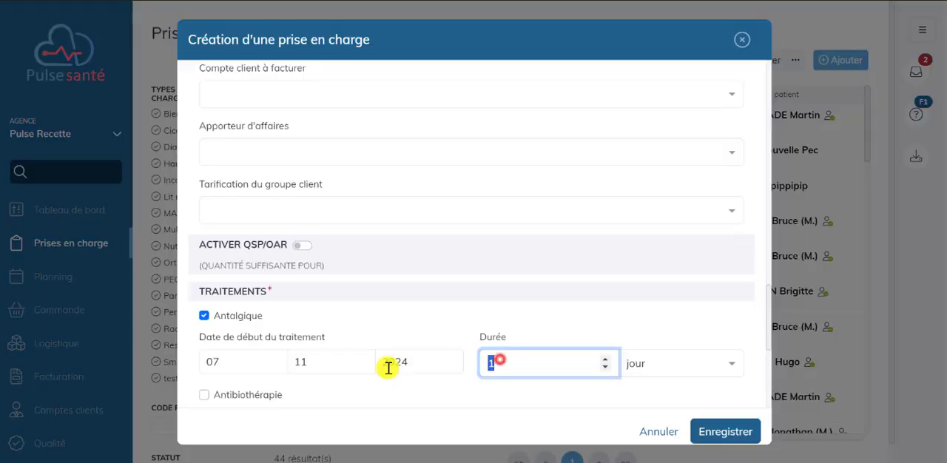
- Save the new Perfusion care record with a treatment duration of 30 days and review the interventions planned for it
{"action": "type", "text": "30"}
{"action": "left_click", "coordinate": [724, 429]}
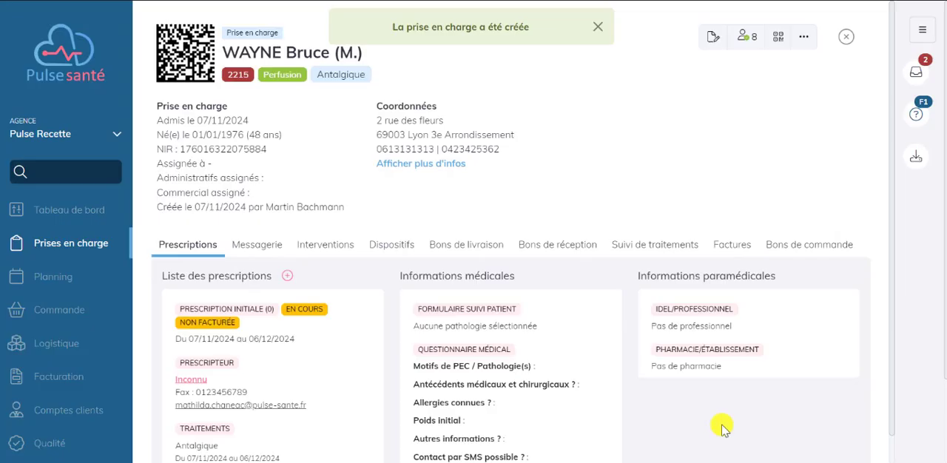
{"action": "left_click", "coordinate": [325, 244]}
{"action": "scroll", "coordinate": [229, 296], "scroll_direction": "down", "scroll_amount": 1}
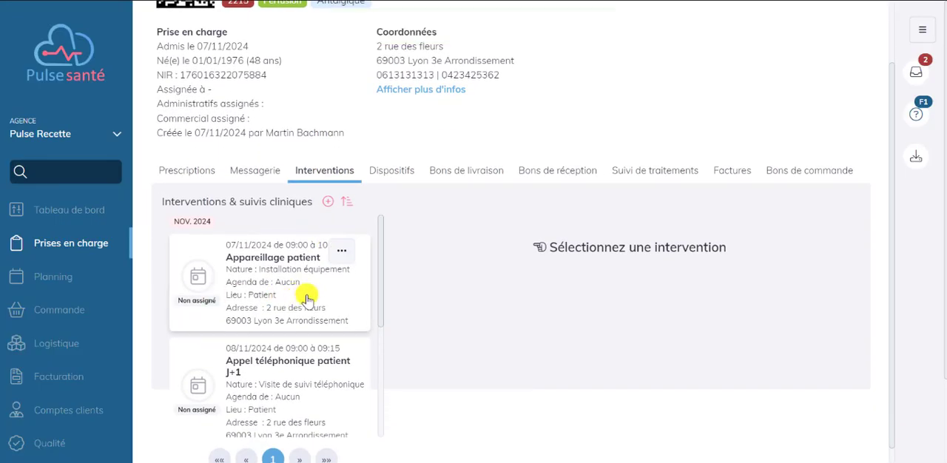
{"action": "scroll", "coordinate": [306, 296], "scroll_direction": "down", "scroll_amount": 2}
{"action": "scroll", "coordinate": [302, 313], "scroll_direction": "down", "scroll_amount": 2}
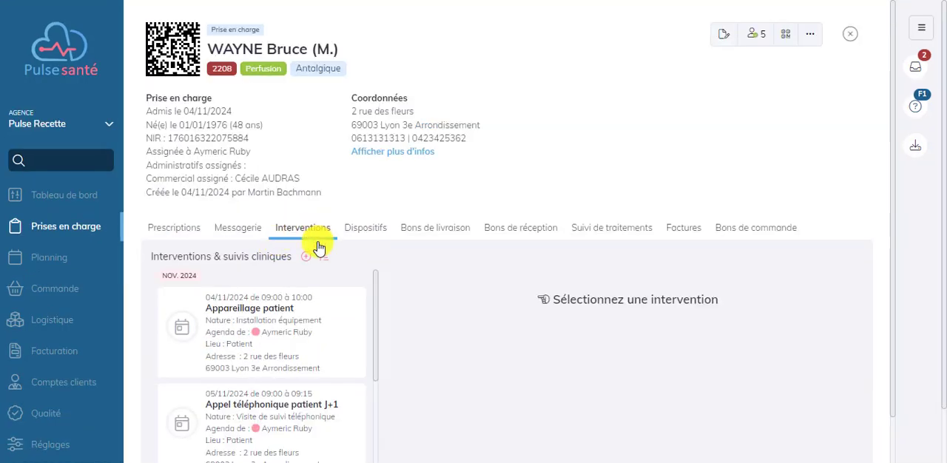
{"action": "scroll", "coordinate": [236, 341], "scroll_direction": "down", "scroll_amount": 1}
{"action": "scroll", "coordinate": [235, 340], "scroll_direction": "down", "scroll_amount": 4}
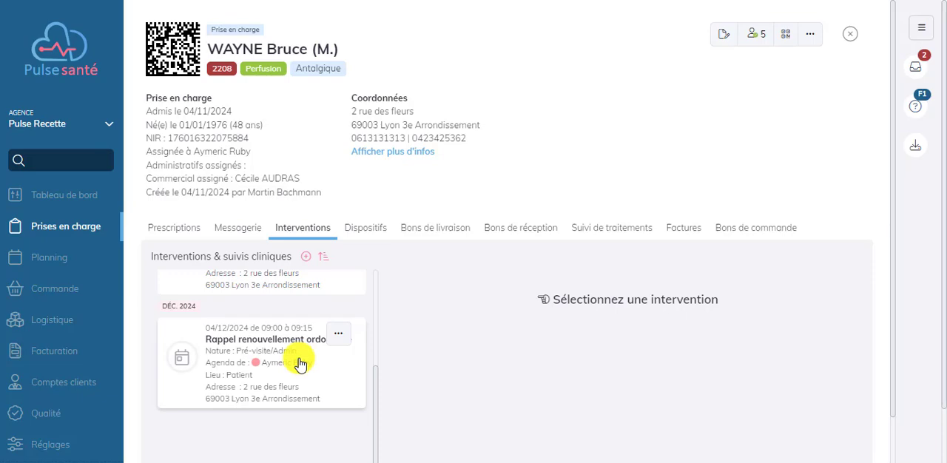
- Add the Antibiothérapie treatment to the initial prescription with a duration of 30 days and save the prescription
{"action": "left_click", "coordinate": [185, 235]}
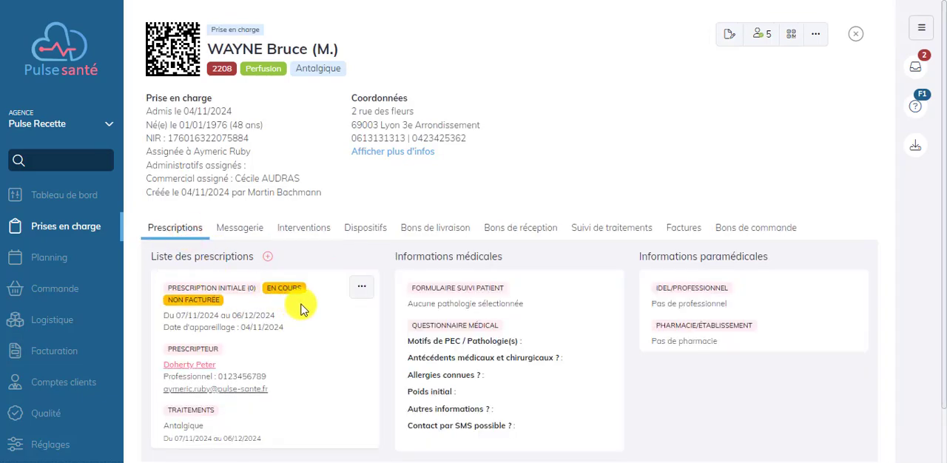
{"action": "left_click", "coordinate": [360, 292]}
{"action": "left_click", "coordinate": [229, 312]}
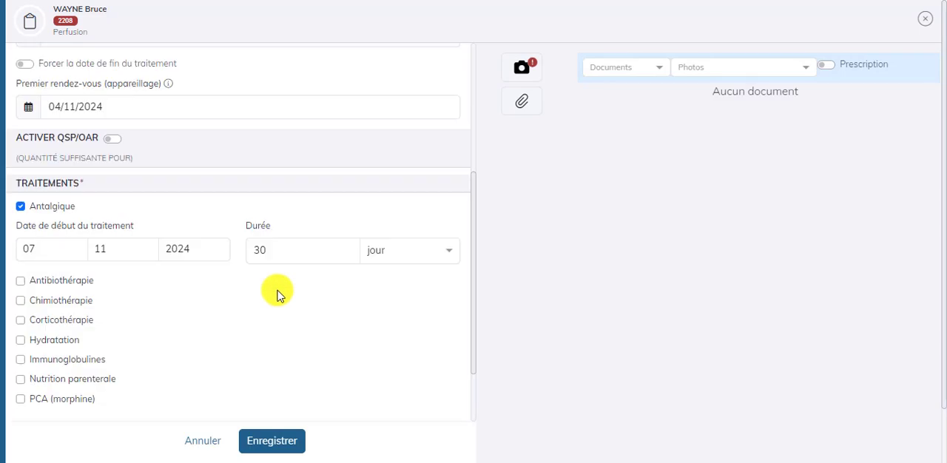
{"action": "scroll", "coordinate": [278, 294], "scroll_direction": "down", "scroll_amount": 1}
{"action": "left_click", "coordinate": [57, 194]}
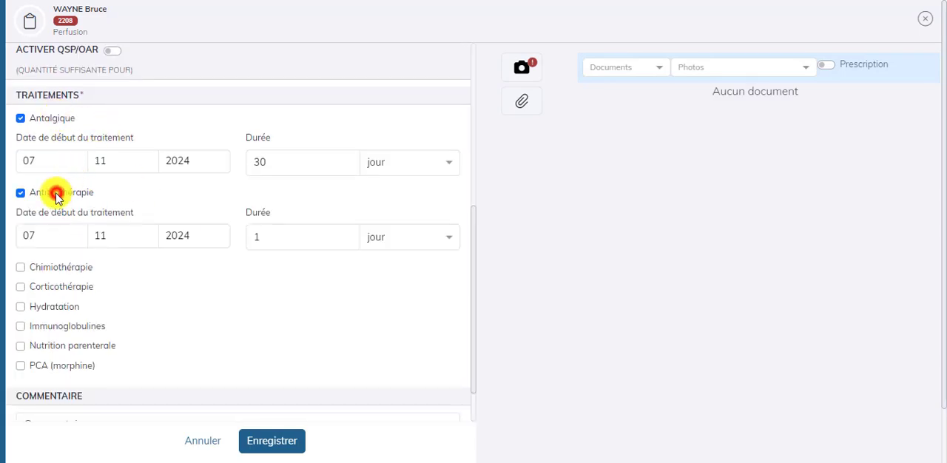
{"action": "left_click", "coordinate": [307, 233]}
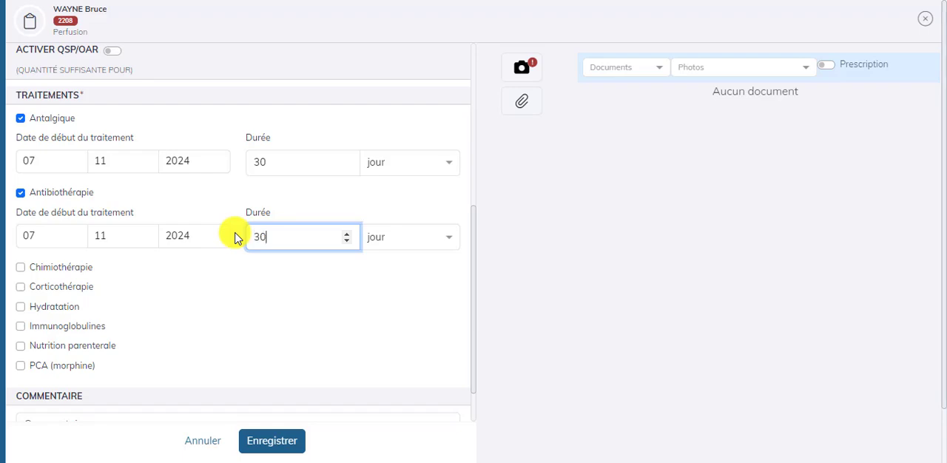
{"action": "left_click", "coordinate": [269, 440]}
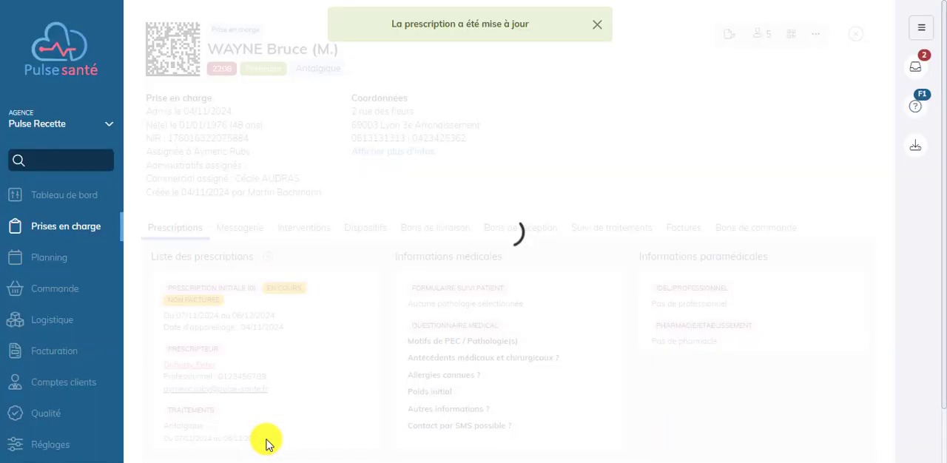
- Review the care record's list of planned interventions up to December 2024
{"action": "left_click", "coordinate": [311, 227]}
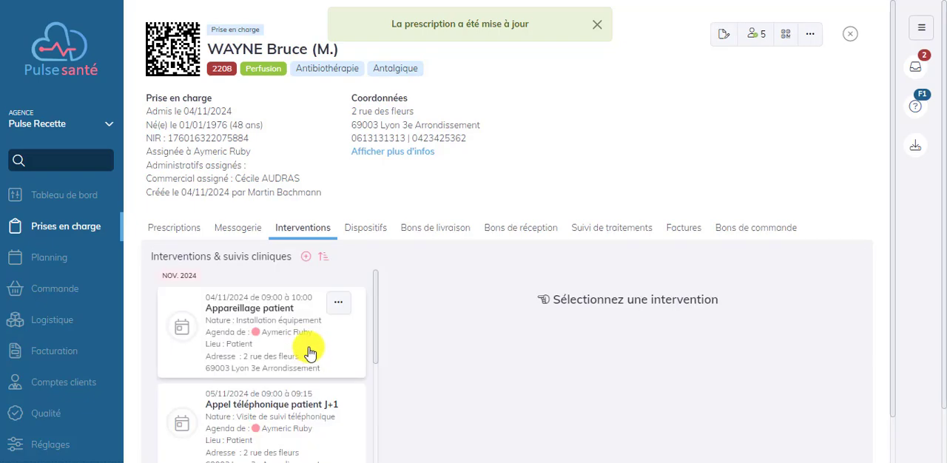
{"action": "scroll", "coordinate": [311, 344], "scroll_direction": "down", "scroll_amount": 1}
{"action": "scroll", "coordinate": [329, 369], "scroll_direction": "down", "scroll_amount": 3}
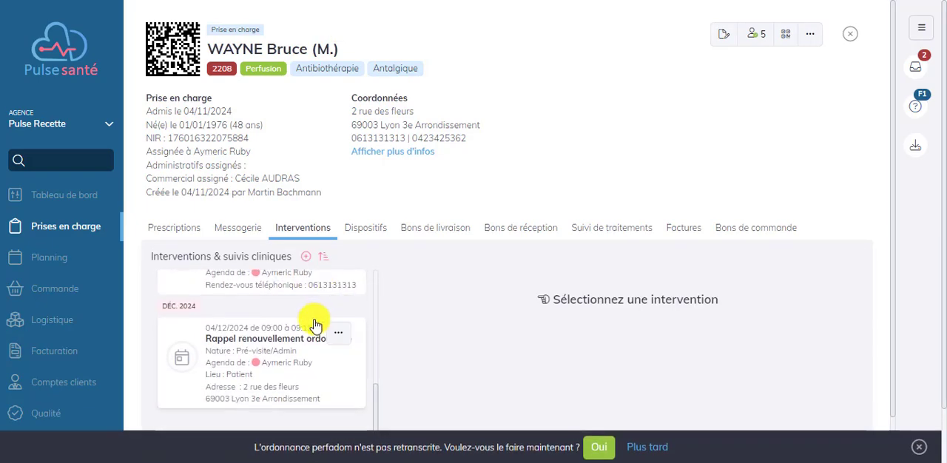
- Open the Antalgique treatment from the treatment settings, review its automatic event rules and save the treatment
{"action": "left_click", "coordinate": [52, 446]}
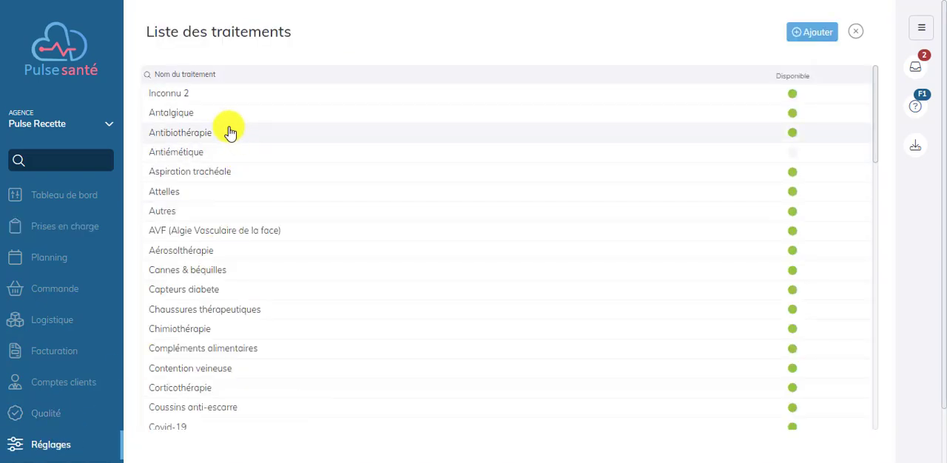
{"action": "left_click", "coordinate": [191, 126]}
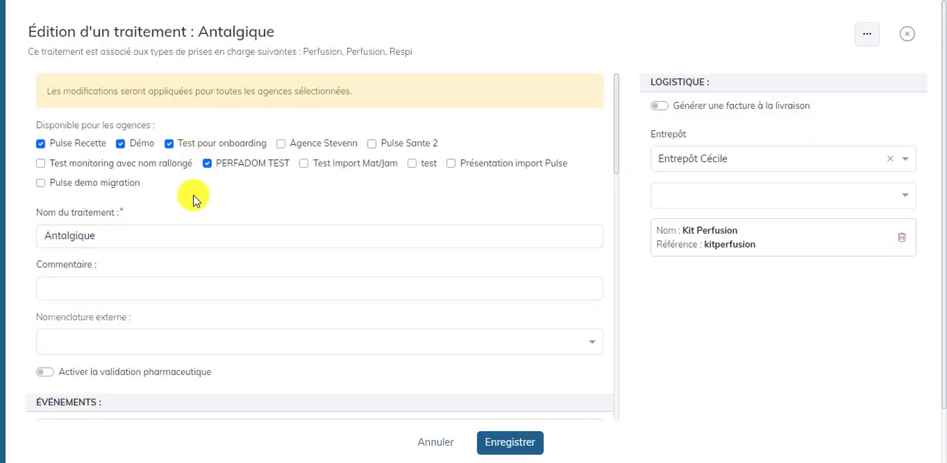
{"action": "scroll", "coordinate": [190, 194], "scroll_direction": "down", "scroll_amount": 4}
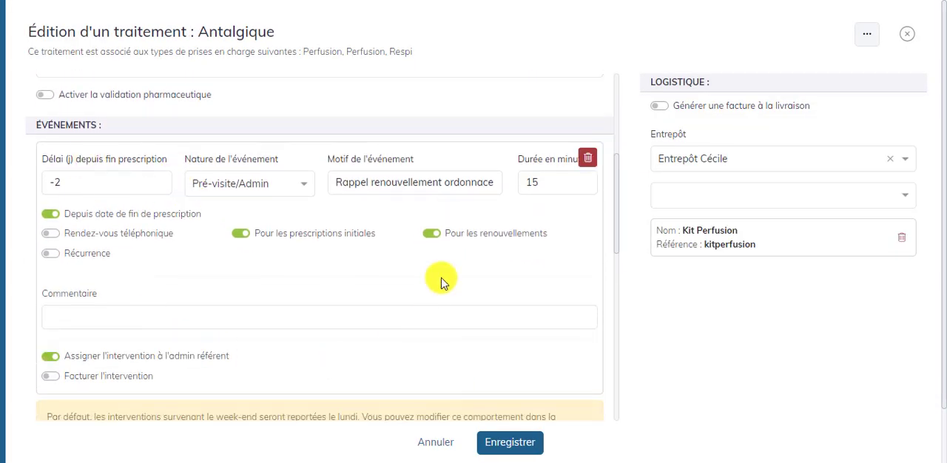
{"action": "scroll", "coordinate": [434, 281], "scroll_direction": "down", "scroll_amount": 4}
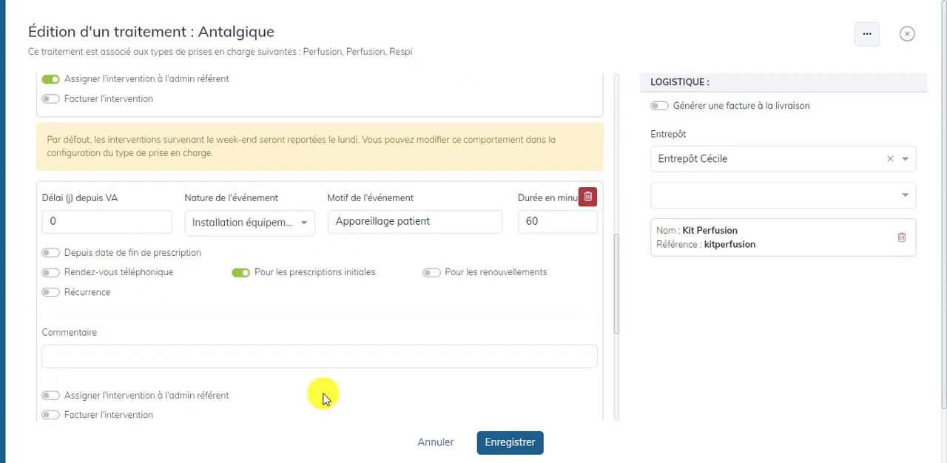
{"action": "left_click", "coordinate": [512, 444]}
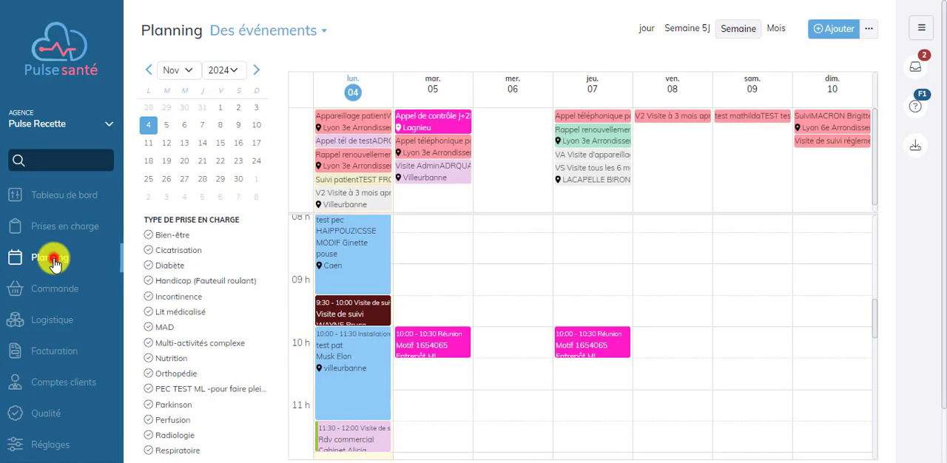
- Open the 9:30 to 10:00 "Visite de suivi" event of Monday 4 November in the planning
{"action": "left_click", "coordinate": [55, 260]}
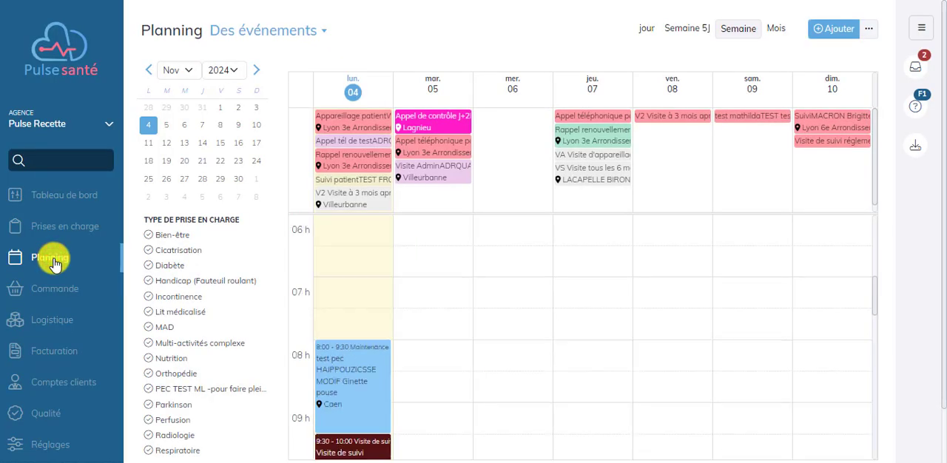
{"action": "scroll", "coordinate": [399, 442], "scroll_direction": "down", "scroll_amount": 1}
{"action": "mouse_move", "coordinate": [423, 423]}
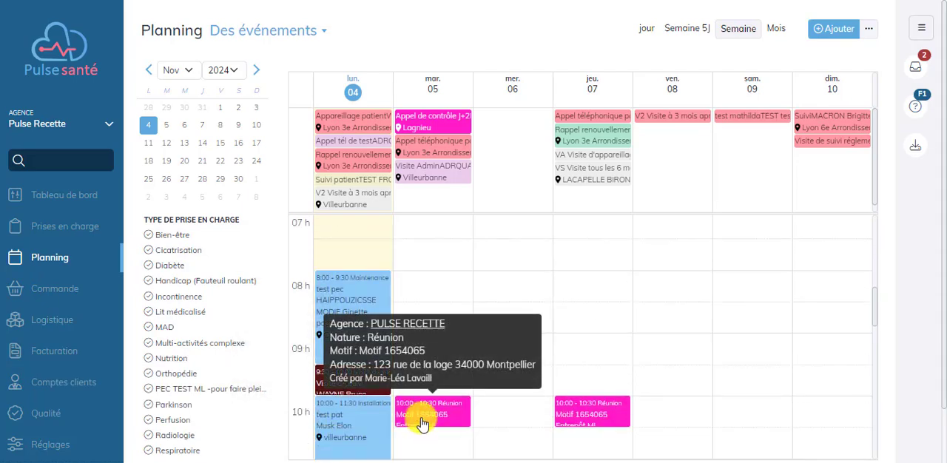
{"action": "left_click", "coordinate": [367, 390]}
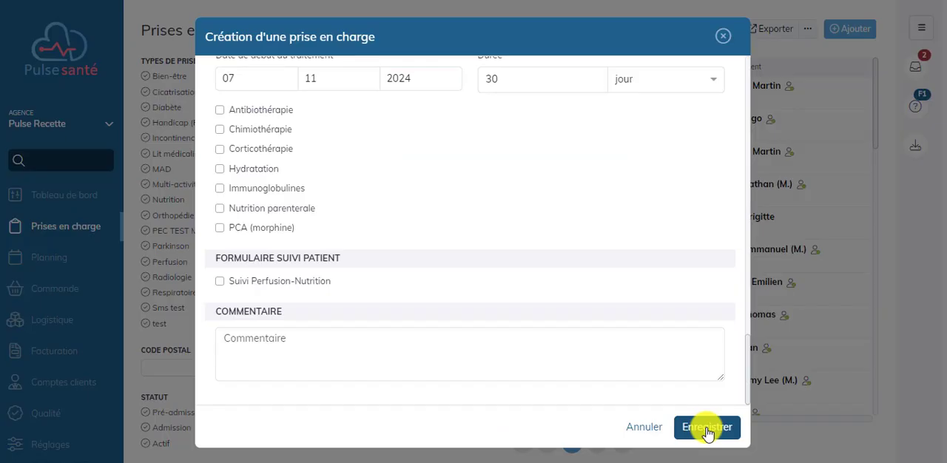
- Save the new Perfusion care record with its Antalgique treatment and check the interventions scheduled for it
{"action": "left_click", "coordinate": [707, 429]}
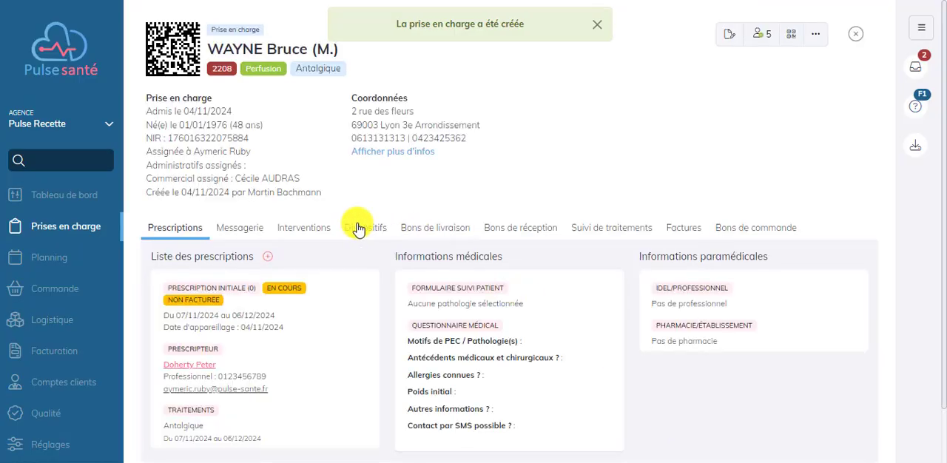
{"action": "left_click", "coordinate": [301, 228]}
{"action": "scroll", "coordinate": [307, 302], "scroll_direction": "down", "scroll_amount": 3}
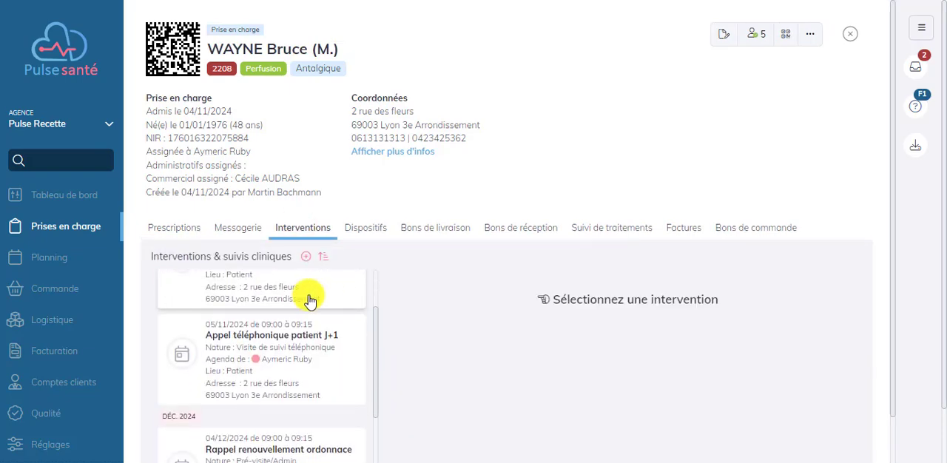
{"action": "scroll", "coordinate": [296, 321], "scroll_direction": "down", "scroll_amount": 1}
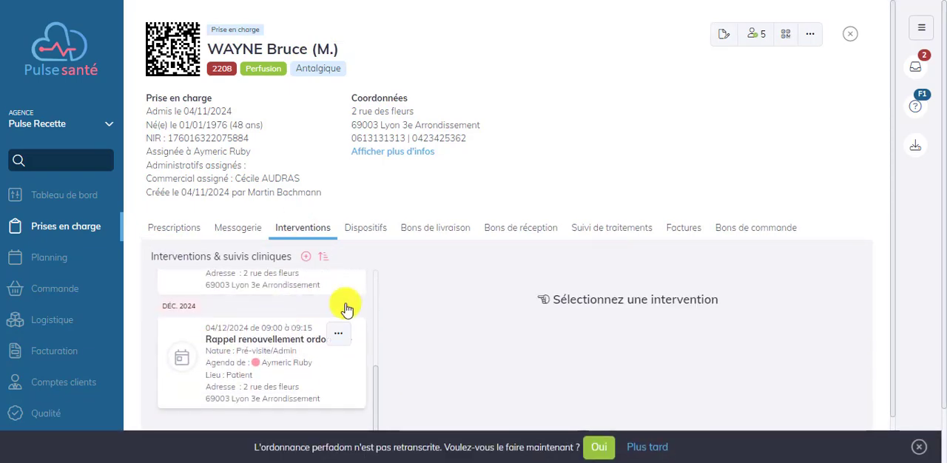
- View the patient follow-up form of the last validated "Appareillage patient" intervention and open that intervention for editing
{"action": "left_click", "coordinate": [302, 228]}
{"action": "scroll", "coordinate": [311, 281], "scroll_direction": "down", "scroll_amount": 3}
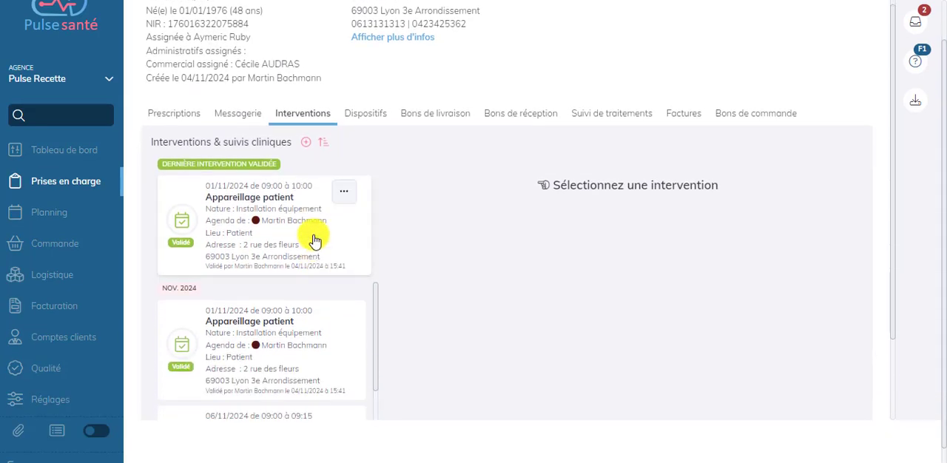
{"action": "scroll", "coordinate": [244, 222], "scroll_direction": "down", "scroll_amount": 2}
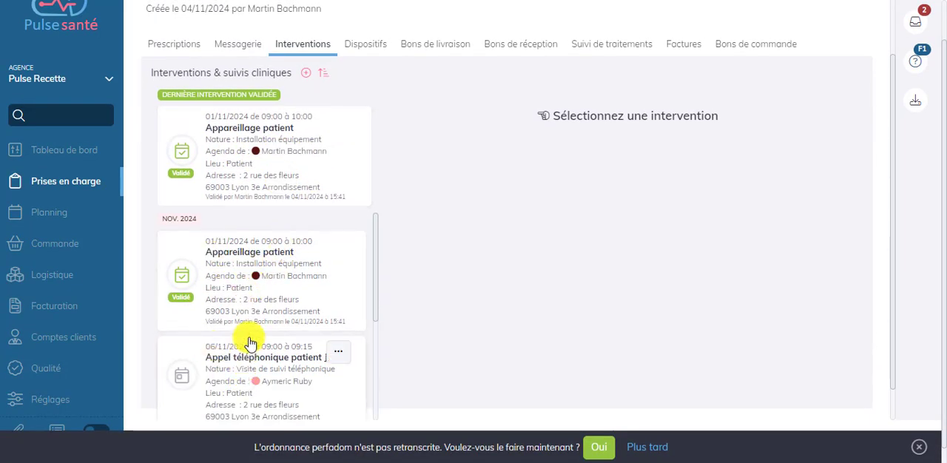
{"action": "left_click", "coordinate": [260, 194]}
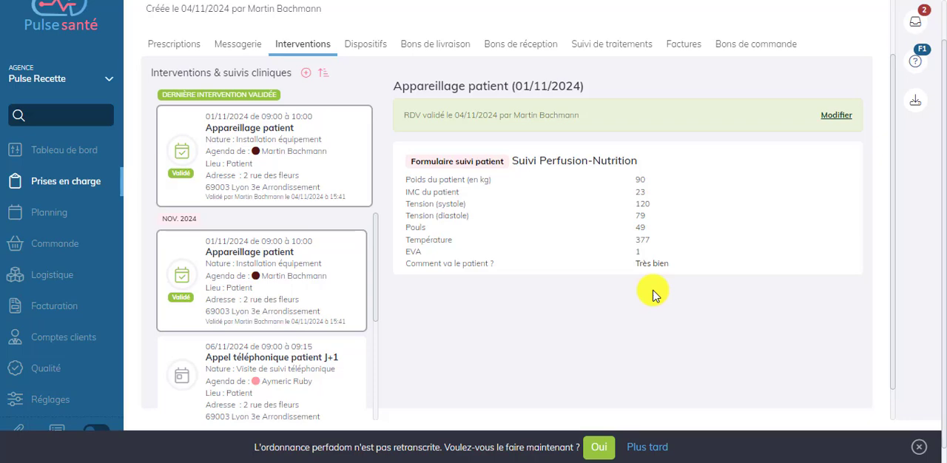
{"action": "left_click", "coordinate": [345, 124]}
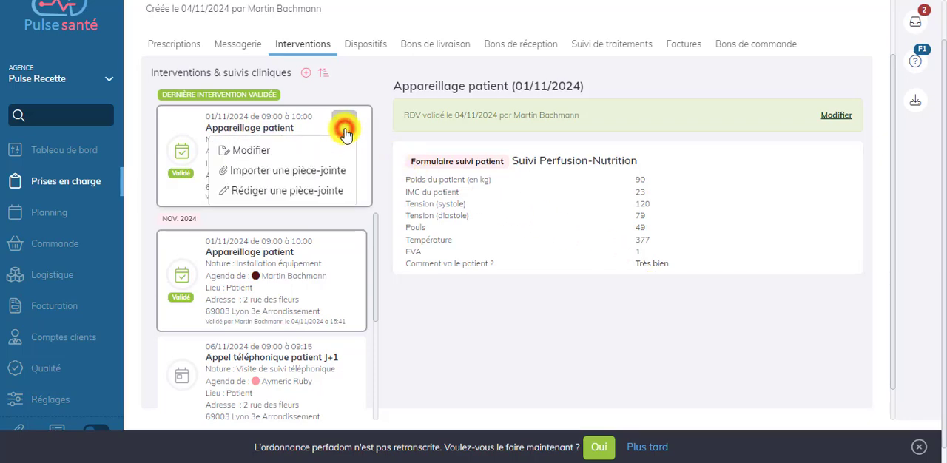
{"action": "left_click", "coordinate": [298, 151]}
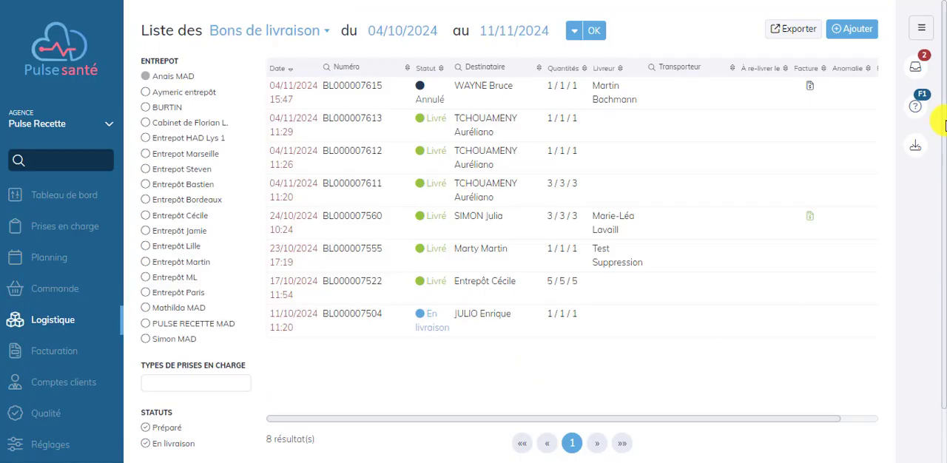
- Add a delivery note for the patient's care record with a delivery person, enable "Générer l'intervention de livraison" and save it
{"action": "left_click", "coordinate": [853, 30]}
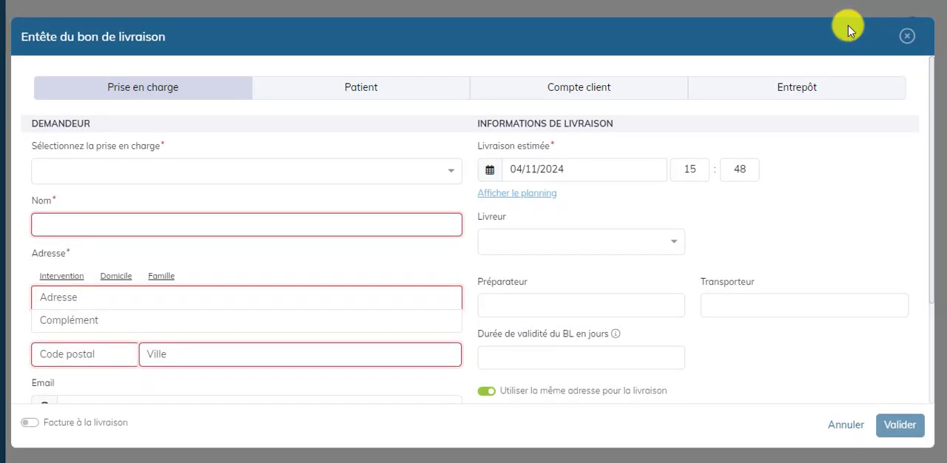
{"action": "left_click", "coordinate": [179, 166]}
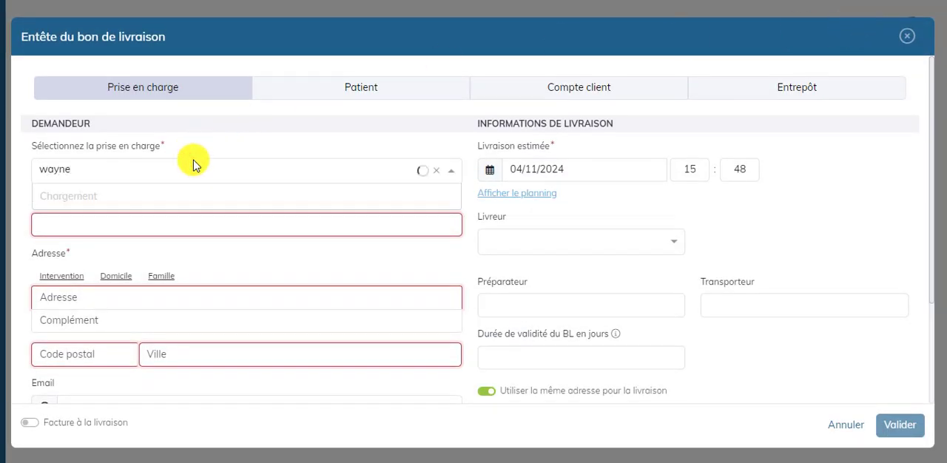
{"action": "left_click", "coordinate": [117, 204]}
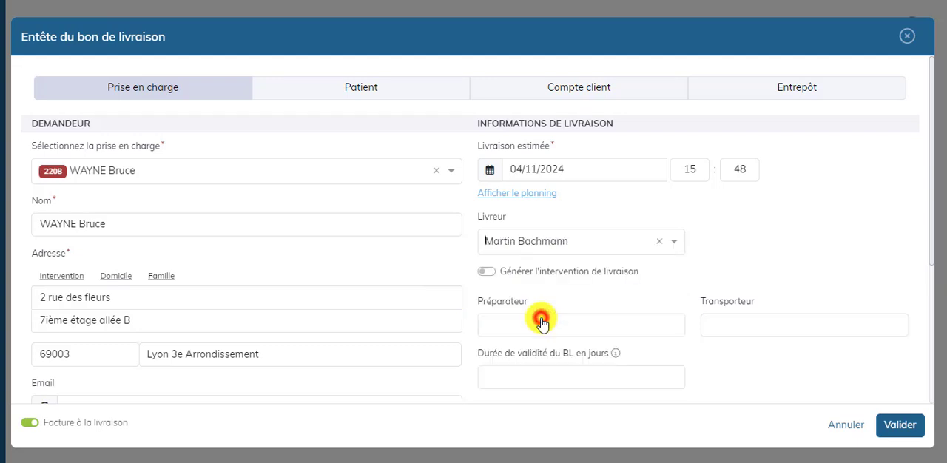
{"action": "left_click", "coordinate": [555, 272]}
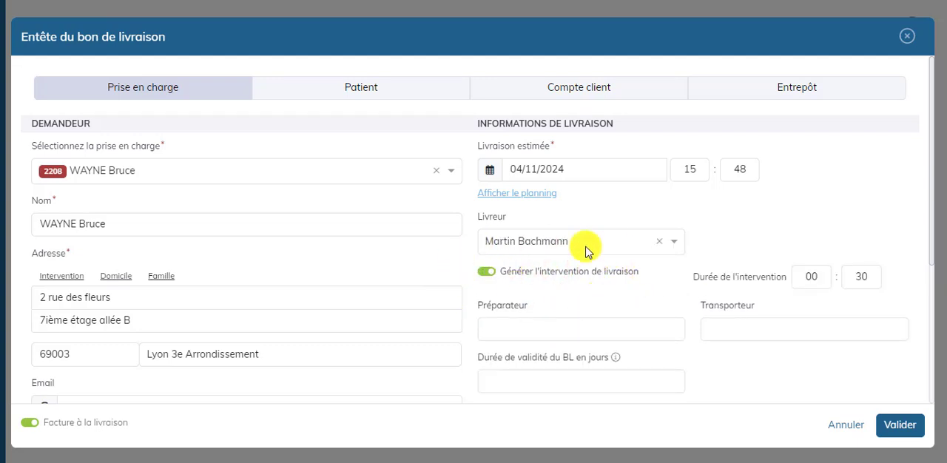
{"action": "left_click", "coordinate": [907, 428]}
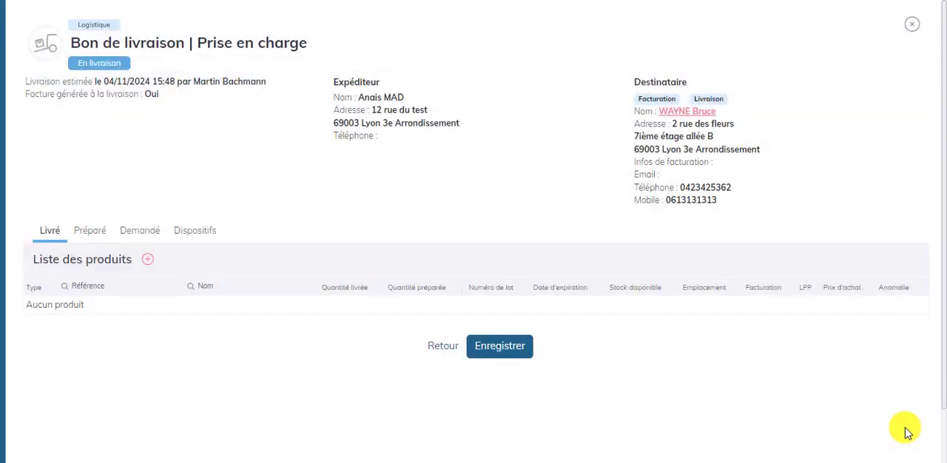
{"action": "left_click", "coordinate": [527, 353]}
- Add the warehouse product TEST456 - Câble with quantity 1 to the delivery note and save the note
{"action": "left_click", "coordinate": [147, 259]}
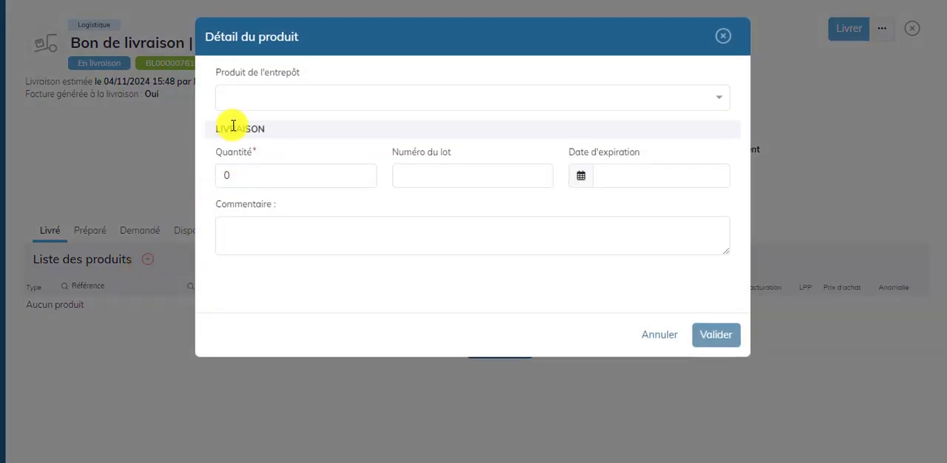
{"action": "left_click", "coordinate": [241, 98]}
{"action": "left_click", "coordinate": [244, 122]}
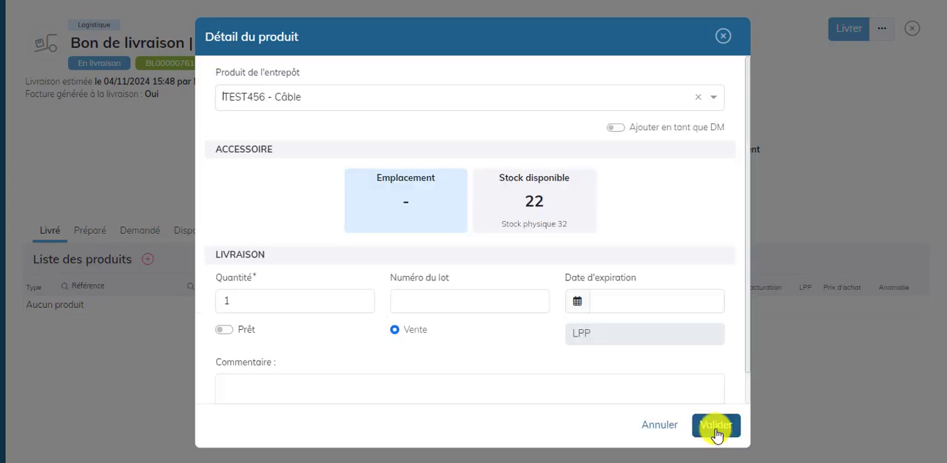
{"action": "left_click", "coordinate": [715, 427]}
{"action": "left_click", "coordinate": [495, 361]}
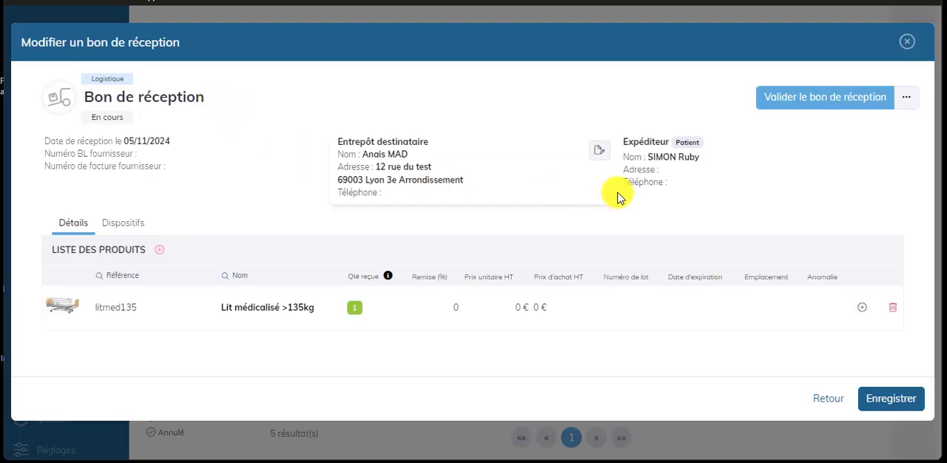
- Edit the reception note's sender details and enable "Générer l'intervention de réception"
{"action": "left_click", "coordinate": [881, 152]}
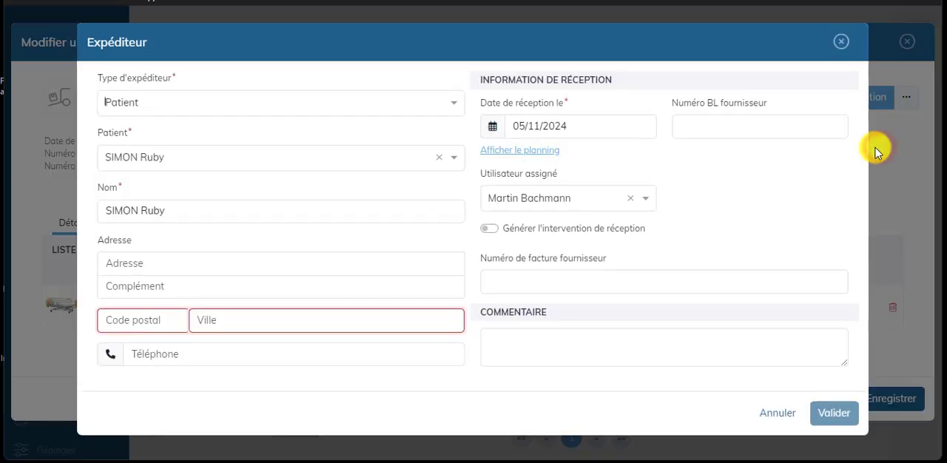
{"action": "left_click", "coordinate": [577, 226]}
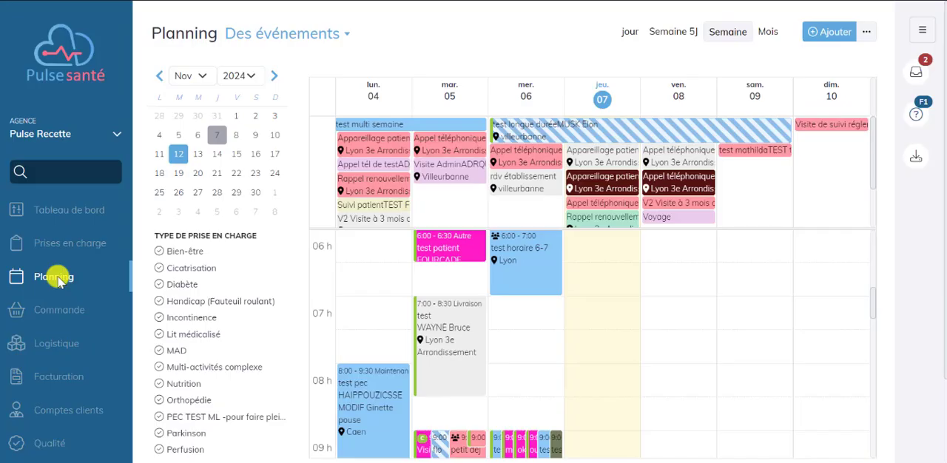
- Open the Maintenances list in the quality section and start planning the Airgrid 1 maintenance dated 30/11/2024
{"action": "mouse_move", "coordinate": [61, 452]}
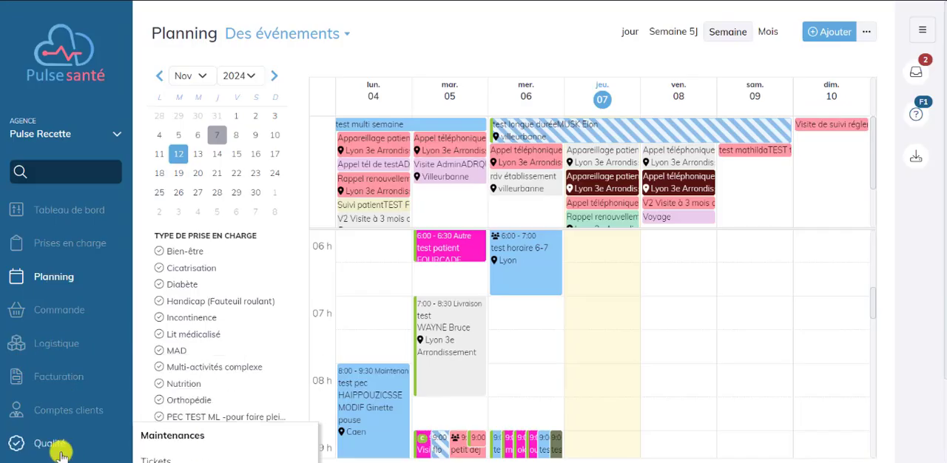
{"action": "left_click", "coordinate": [175, 436]}
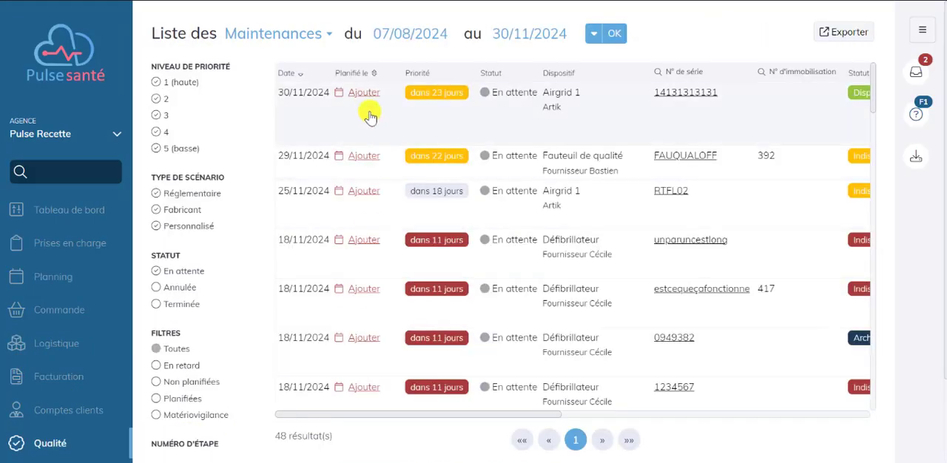
{"action": "left_click", "coordinate": [363, 94]}
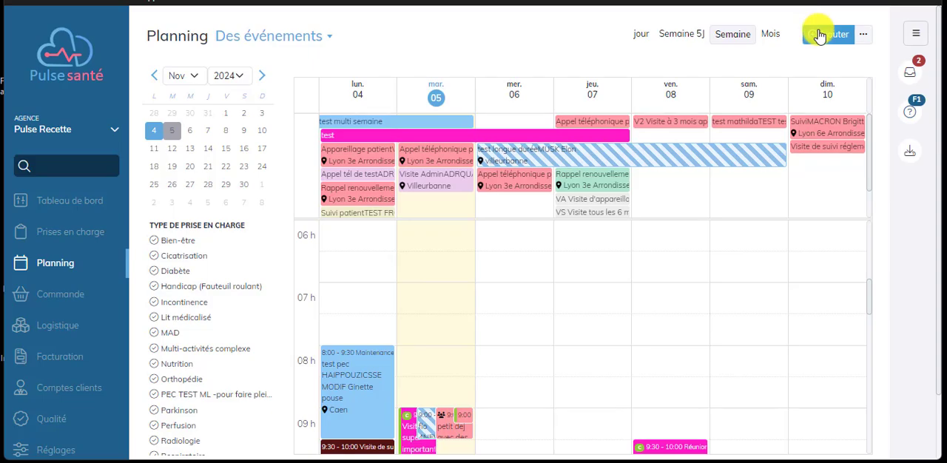
{"action": "left_click", "coordinate": [819, 36]}
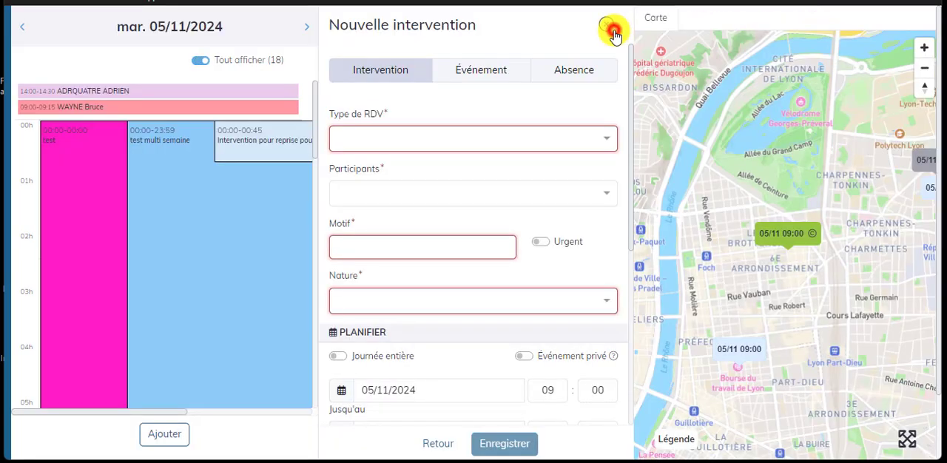
{"action": "left_click", "coordinate": [613, 31]}
{"action": "left_click", "coordinate": [611, 140]}
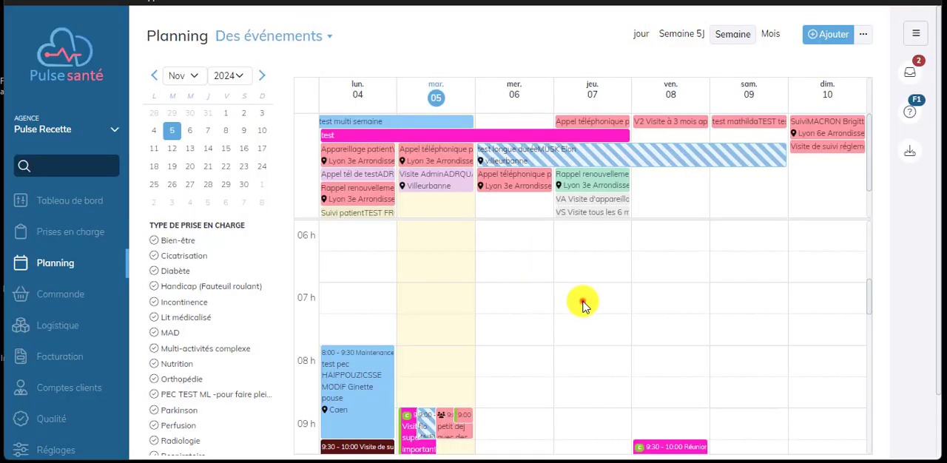
- Create an intervention on Thursday 7 November at 07:00 with appointment type Médecin and select the doctor
{"action": "left_click", "coordinate": [583, 303]}
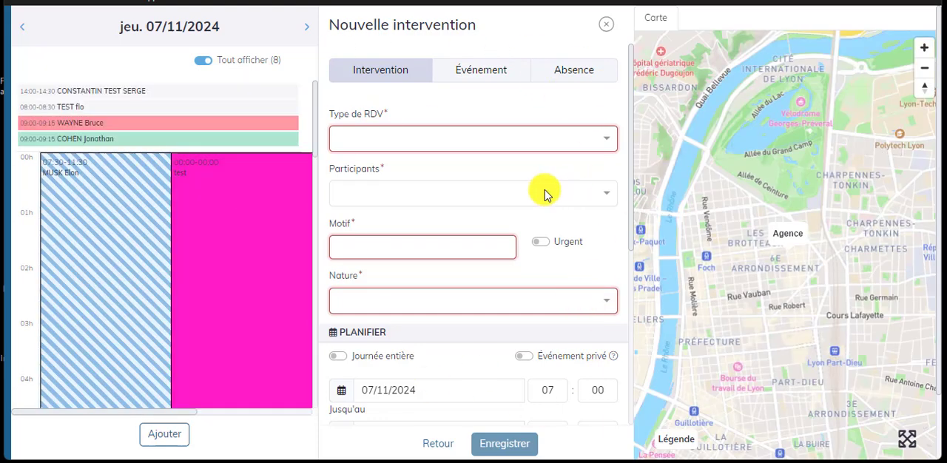
{"action": "left_click", "coordinate": [611, 141]}
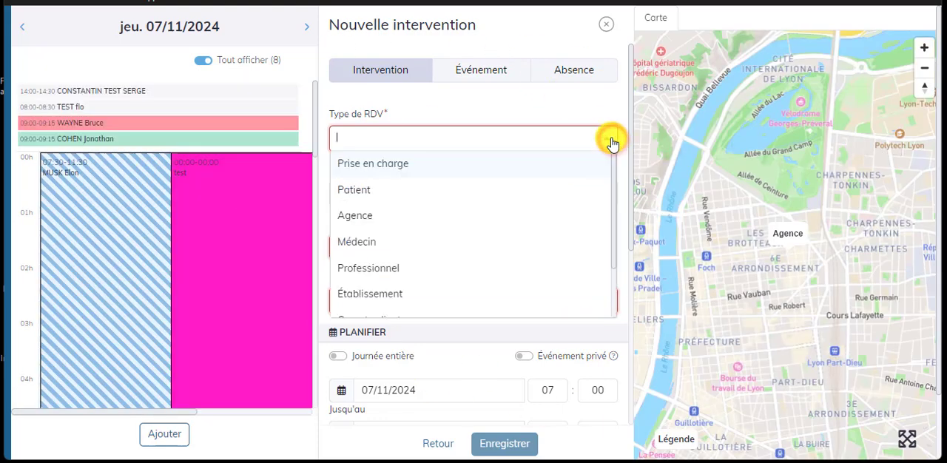
{"action": "left_click", "coordinate": [413, 256]}
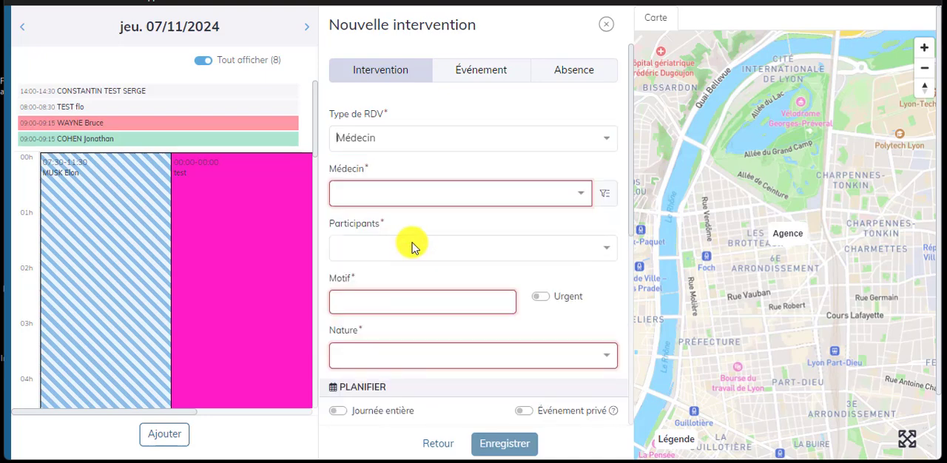
{"action": "left_click", "coordinate": [521, 198]}
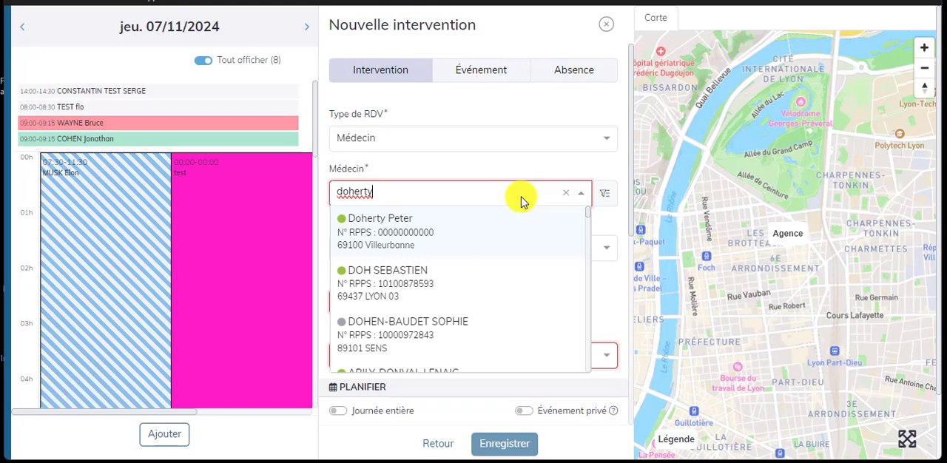
{"action": "left_click", "coordinate": [449, 238]}
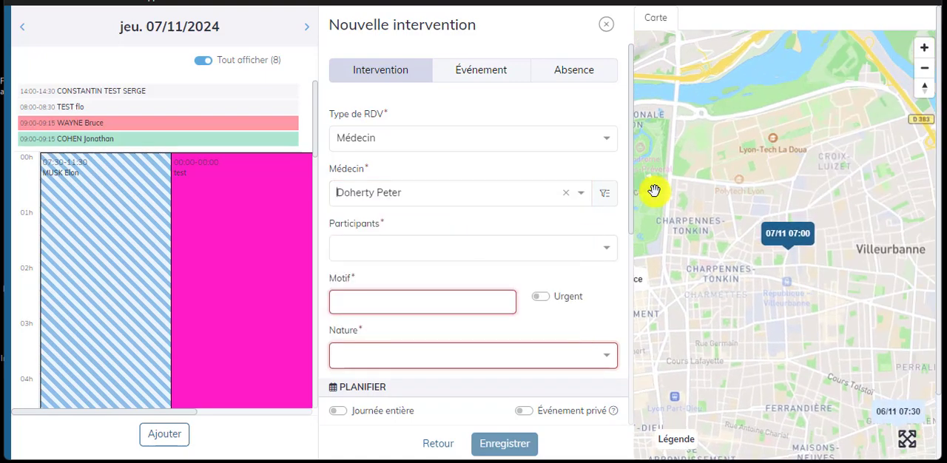
{"action": "left_click", "coordinate": [606, 195]}
{"action": "left_click", "coordinate": [607, 195]}
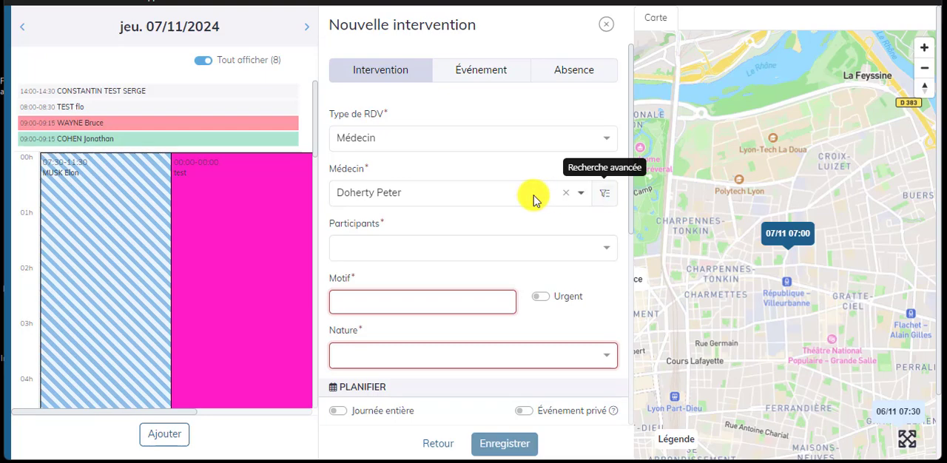
- Add two team members as participants of the new intervention
{"action": "left_click", "coordinate": [424, 253]}
{"action": "type", "text": "martin"}
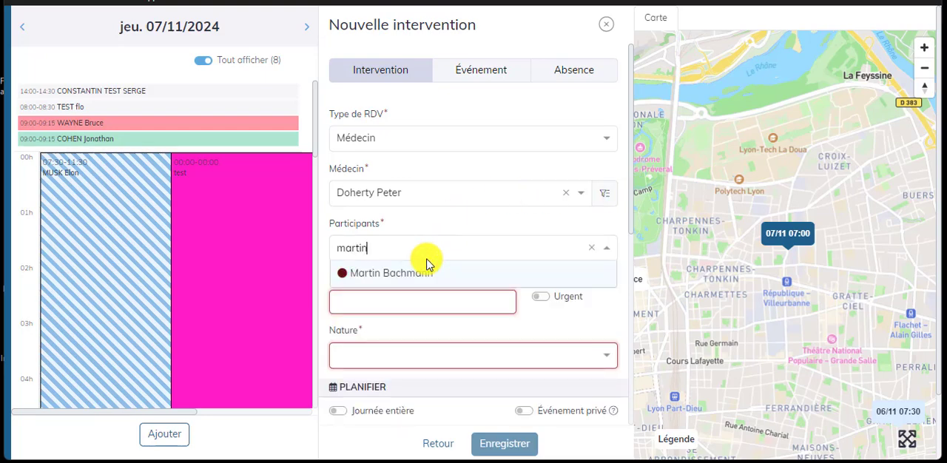
{"action": "left_click", "coordinate": [411, 276]}
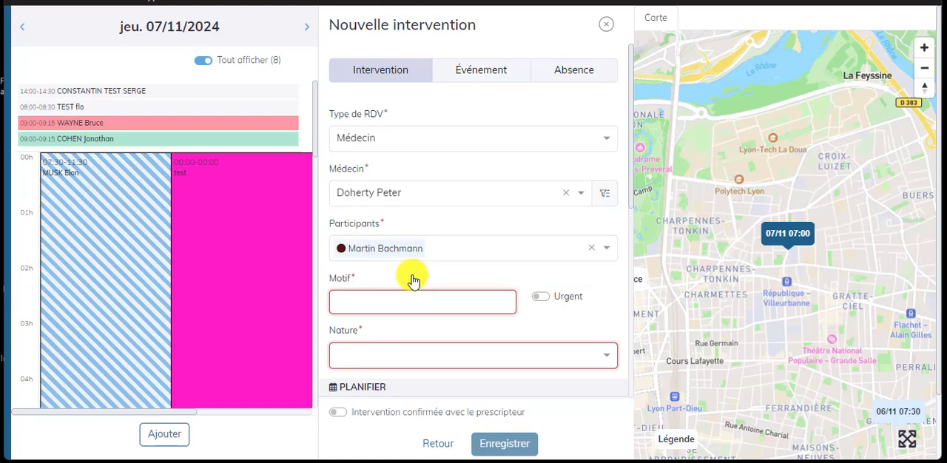
{"action": "type", "text": "aym"}
{"action": "left_click", "coordinate": [411, 275]}
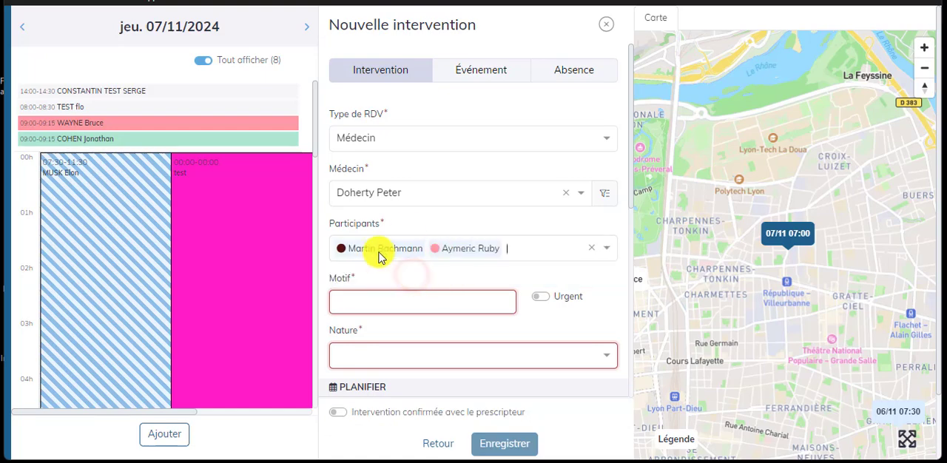
- Set the intervention's reason to "RDV commercial" and its nature to "RDV prescripteur"
{"action": "left_click", "coordinate": [409, 309]}
{"action": "type", "text": "RDV commercial"}
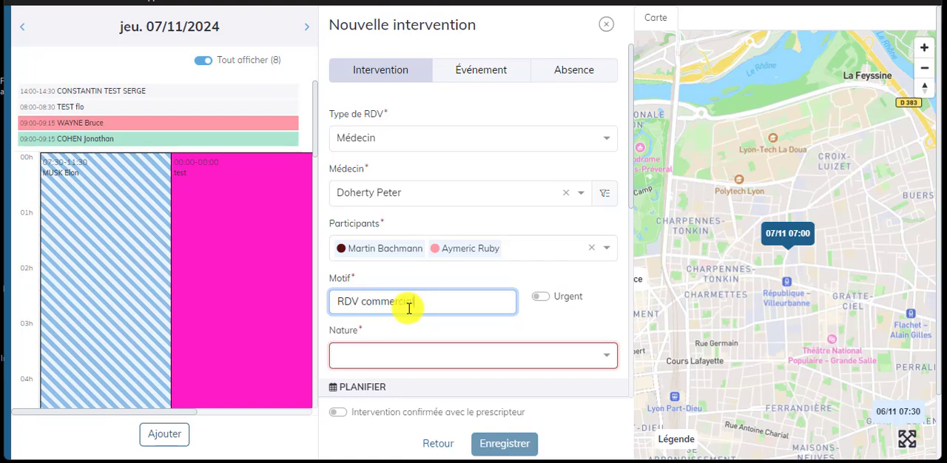
{"action": "scroll", "coordinate": [397, 291], "scroll_direction": "down", "scroll_amount": 1}
{"action": "left_click", "coordinate": [403, 287]}
{"action": "left_click", "coordinate": [396, 179]}
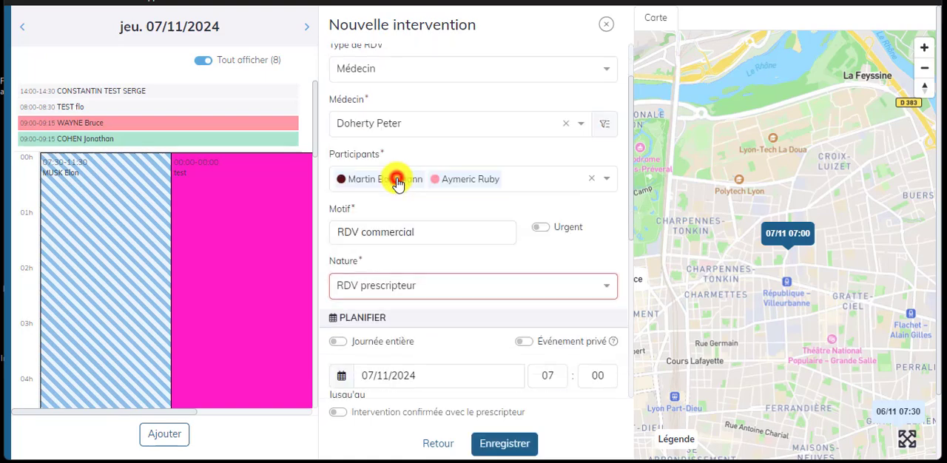
- Reschedule the intervention to 09:00–09:30, enter a comment starting with "Bonjour" and save the intervention
{"action": "scroll", "coordinate": [429, 289], "scroll_direction": "down", "scroll_amount": 1}
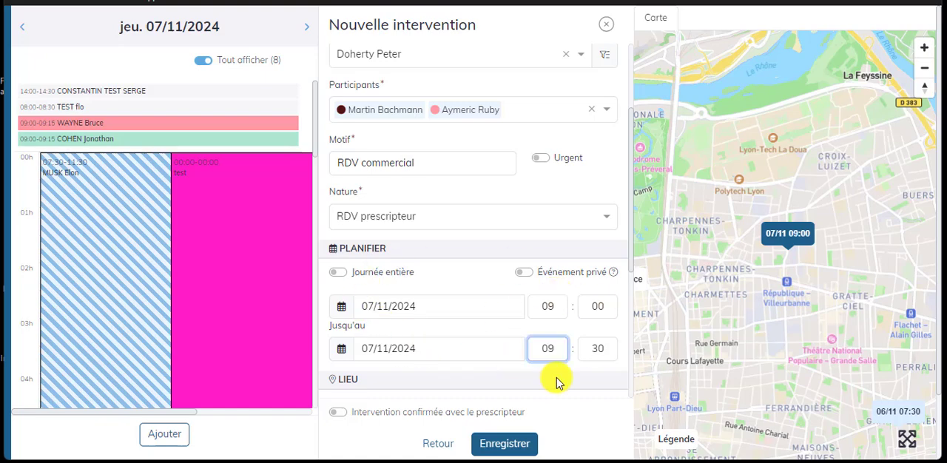
{"action": "scroll", "coordinate": [556, 383], "scroll_direction": "down", "scroll_amount": 4}
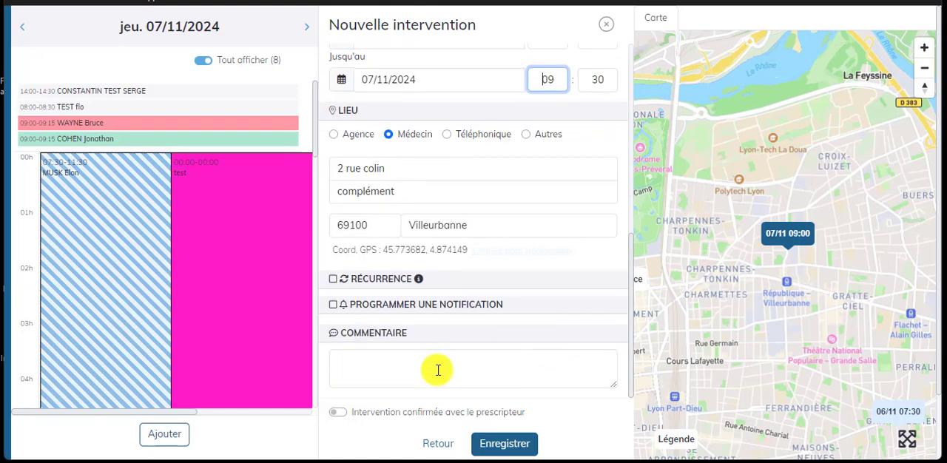
{"action": "left_click", "coordinate": [438, 369]}
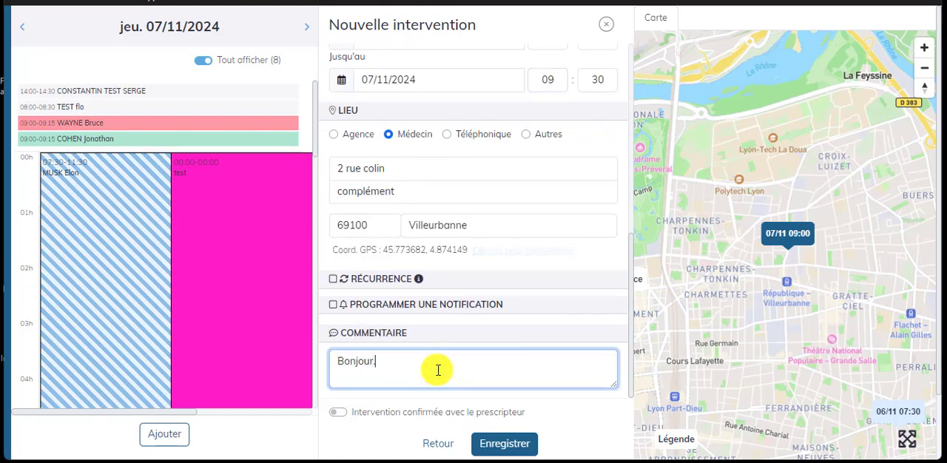
{"action": "left_click", "coordinate": [505, 444]}
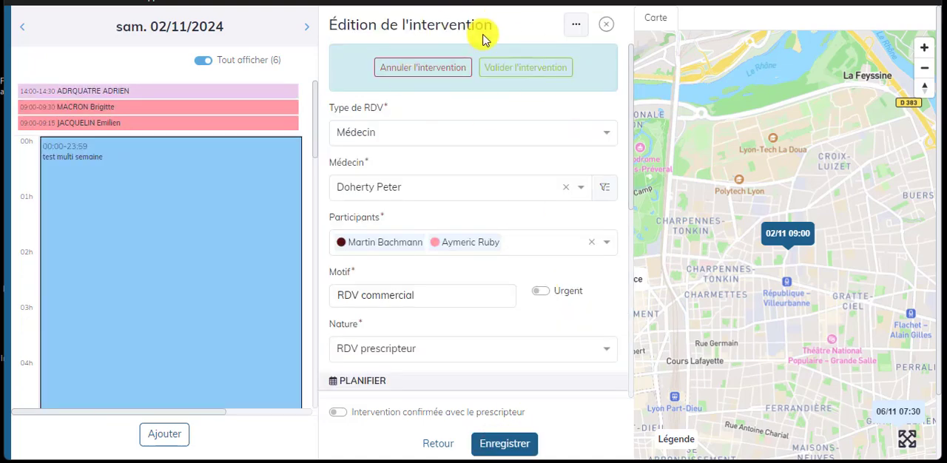
- Validate the "RDV commercial" doctor intervention of 02/11/2024
{"action": "left_click", "coordinate": [542, 68]}
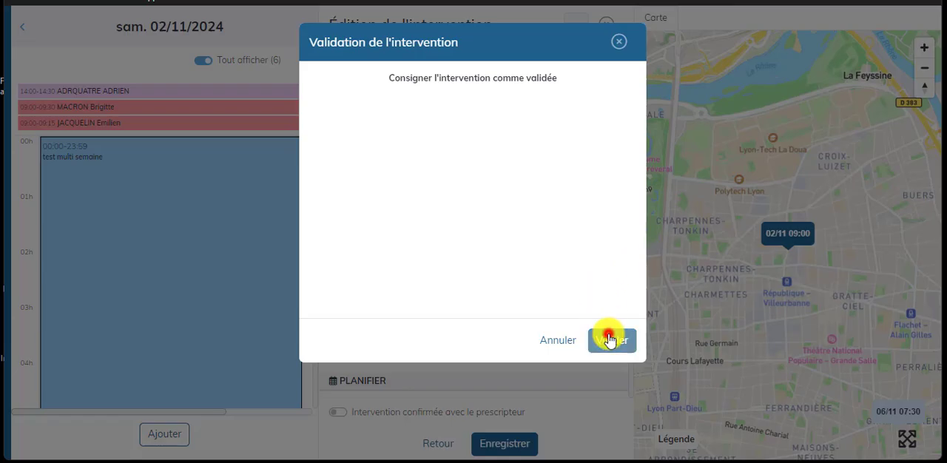
{"action": "left_click", "coordinate": [608, 339]}
- Open the doctor's record from the settings and view the events linked to that doctor
{"action": "left_click", "coordinate": [44, 449]}
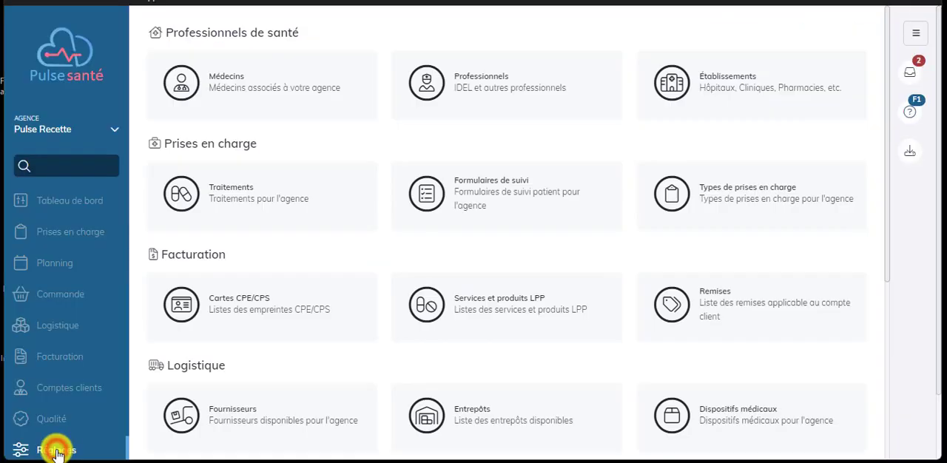
{"action": "left_click", "coordinate": [264, 99]}
{"action": "left_click", "coordinate": [384, 141]}
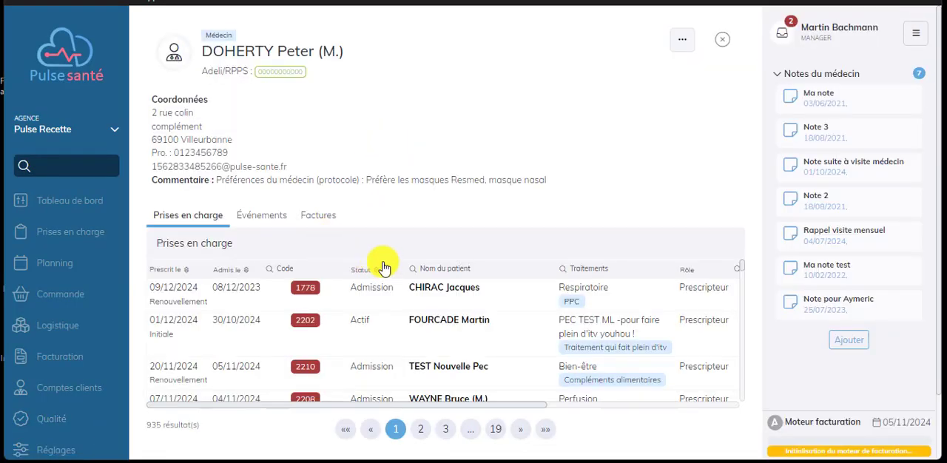
{"action": "left_click", "coordinate": [262, 215]}
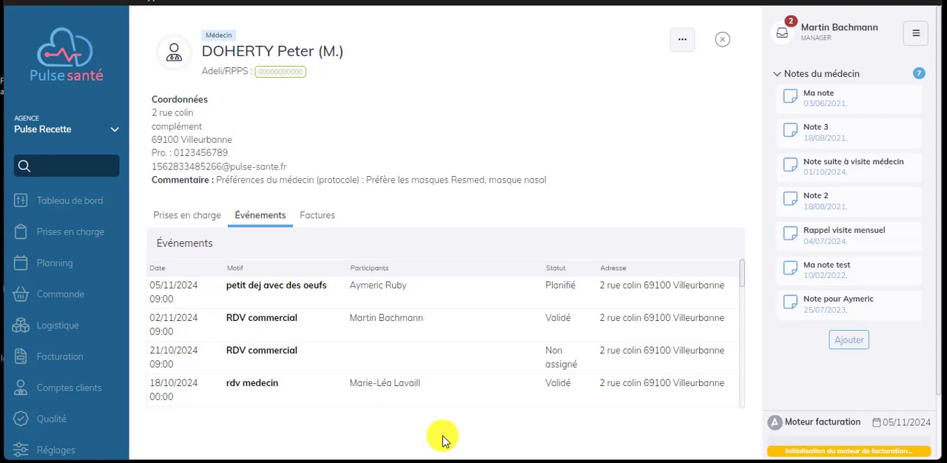
- Open the planning, start a new entry on 07/11/2024 to view the event and absence forms, and discard it
{"action": "left_click", "coordinate": [52, 263]}
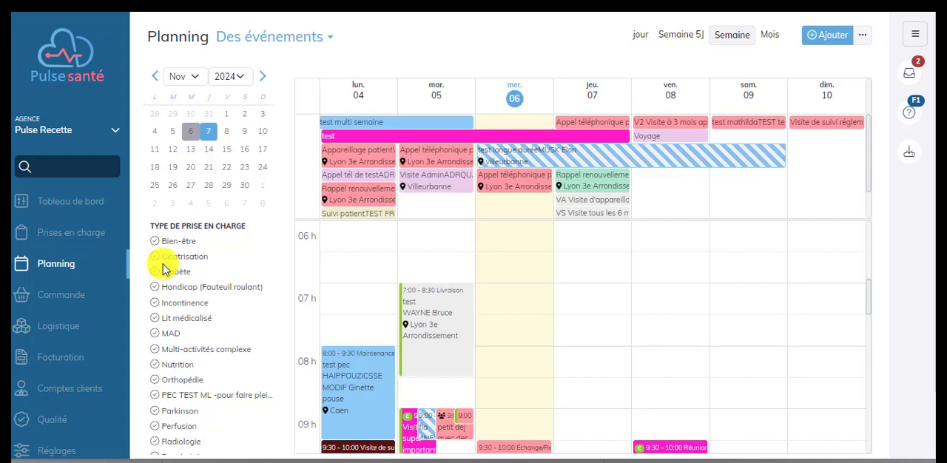
{"action": "left_click", "coordinate": [558, 269]}
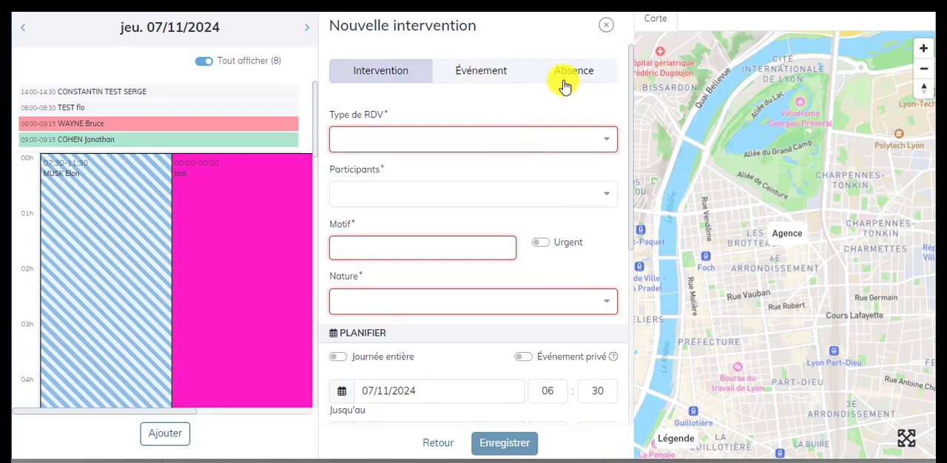
{"action": "left_click", "coordinate": [507, 72]}
{"action": "left_click", "coordinate": [576, 72]}
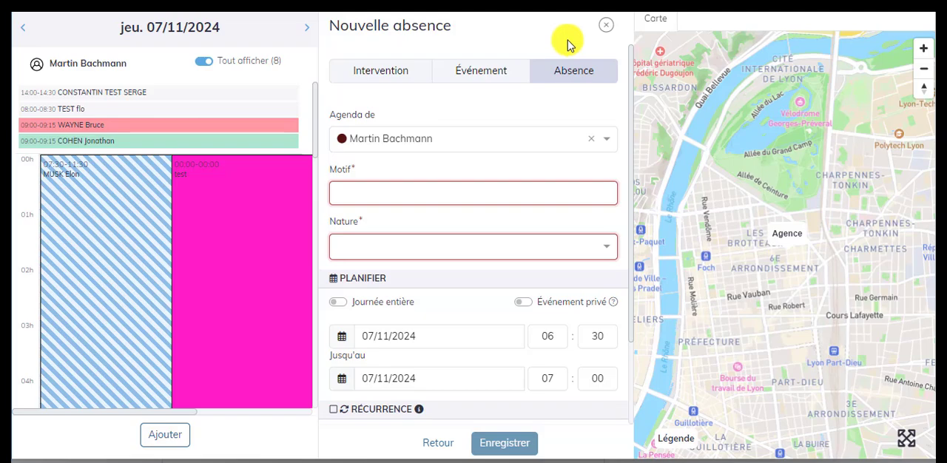
{"action": "left_click", "coordinate": [606, 26]}
{"action": "left_click", "coordinate": [613, 144]}
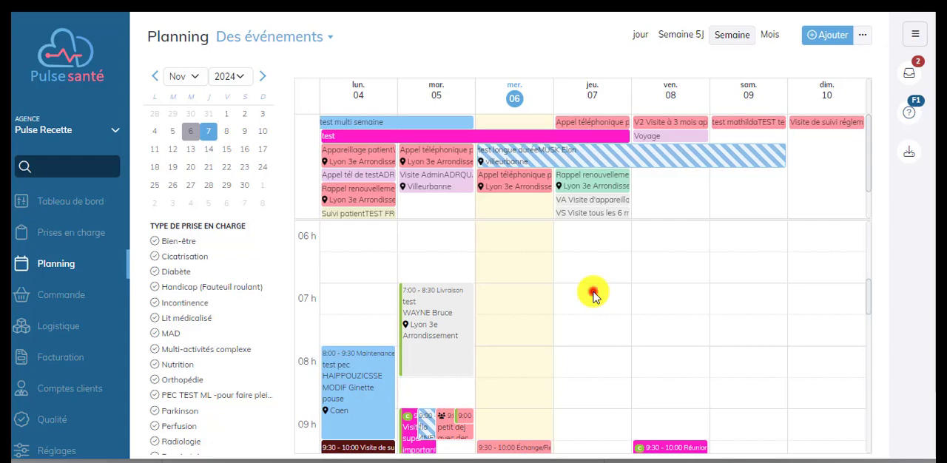
- Examine the location, recurrence and notification options of a new event on 07/11/2024, without saving it
{"action": "left_click", "coordinate": [593, 294]}
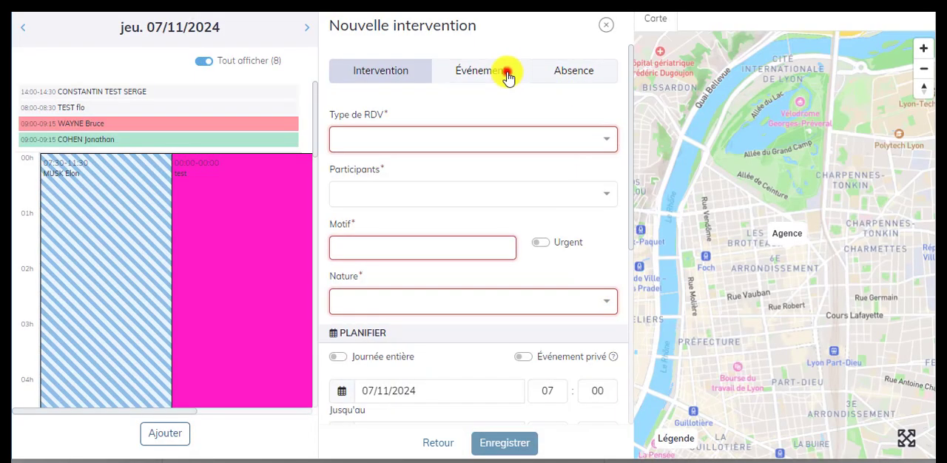
{"action": "left_click", "coordinate": [493, 71]}
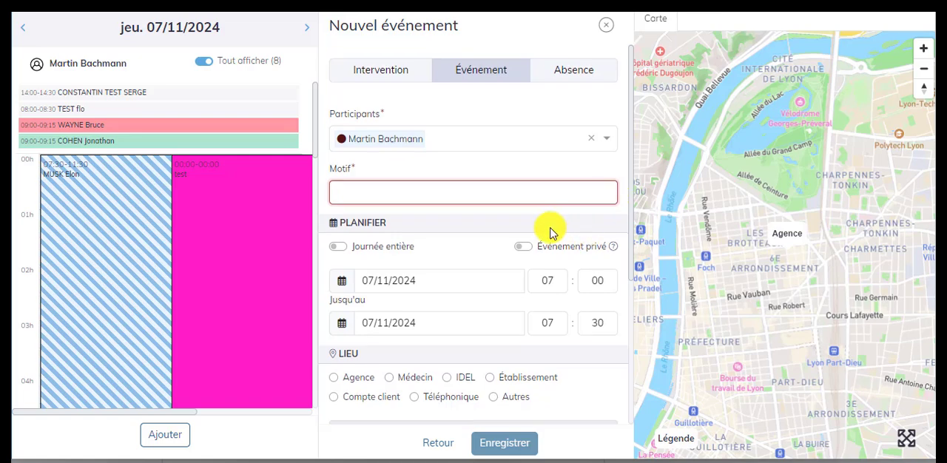
{"action": "scroll", "coordinate": [551, 229], "scroll_direction": "down", "scroll_amount": 1}
{"action": "scroll", "coordinate": [456, 237], "scroll_direction": "down", "scroll_amount": 2}
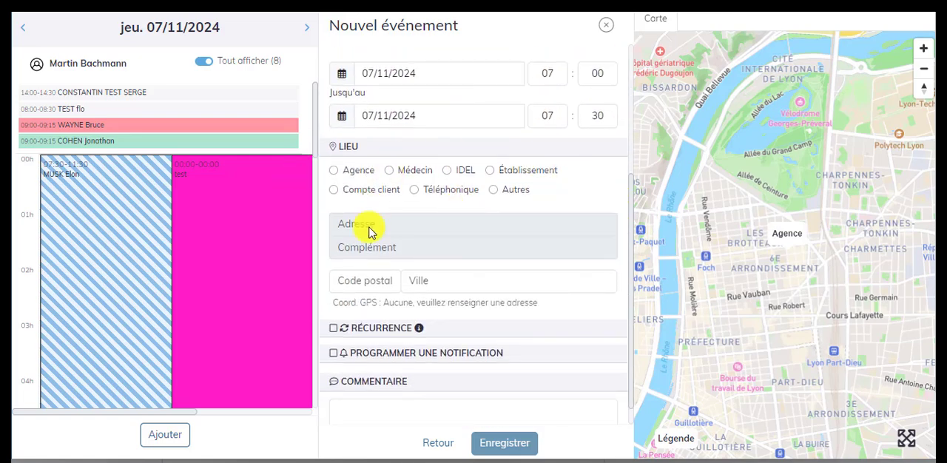
{"action": "scroll", "coordinate": [381, 262], "scroll_direction": "down", "scroll_amount": 1}
{"action": "left_click", "coordinate": [332, 306]}
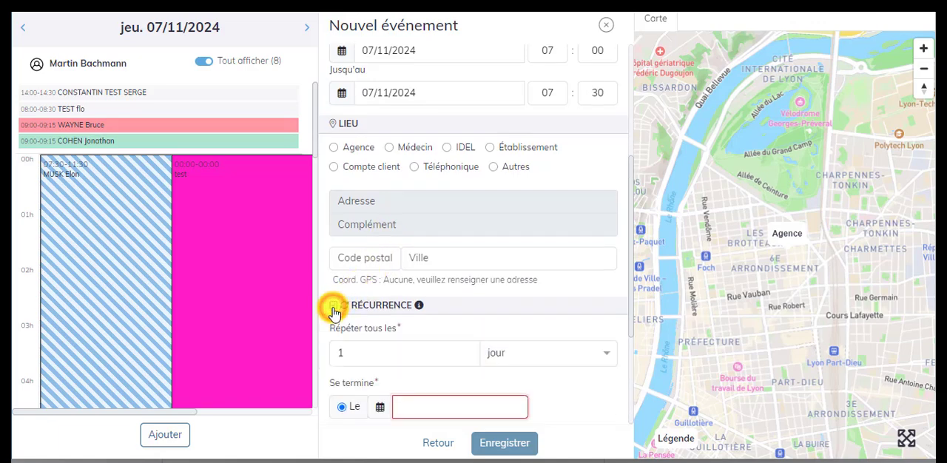
{"action": "left_click", "coordinate": [333, 306]}
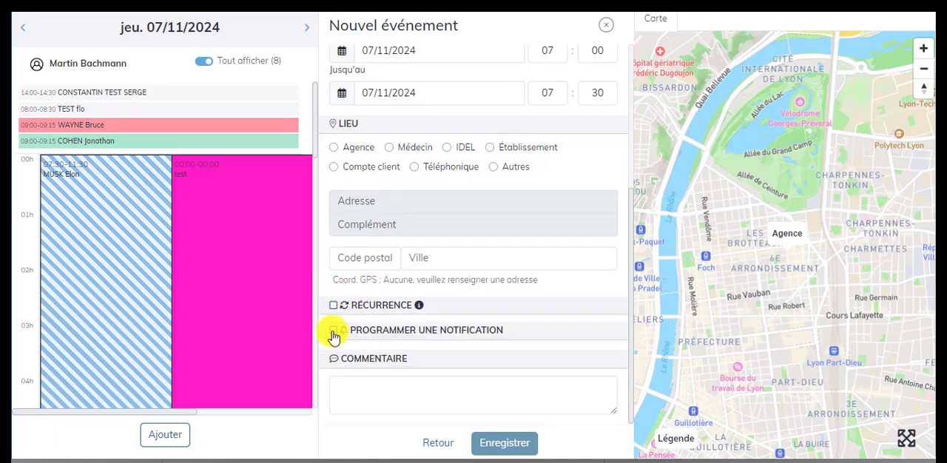
{"action": "left_click", "coordinate": [333, 330]}
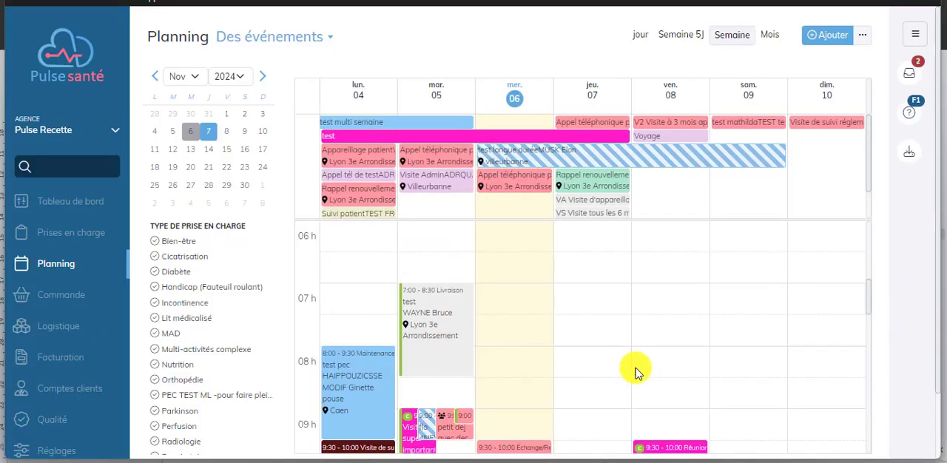
{"action": "left_click", "coordinate": [604, 381]}
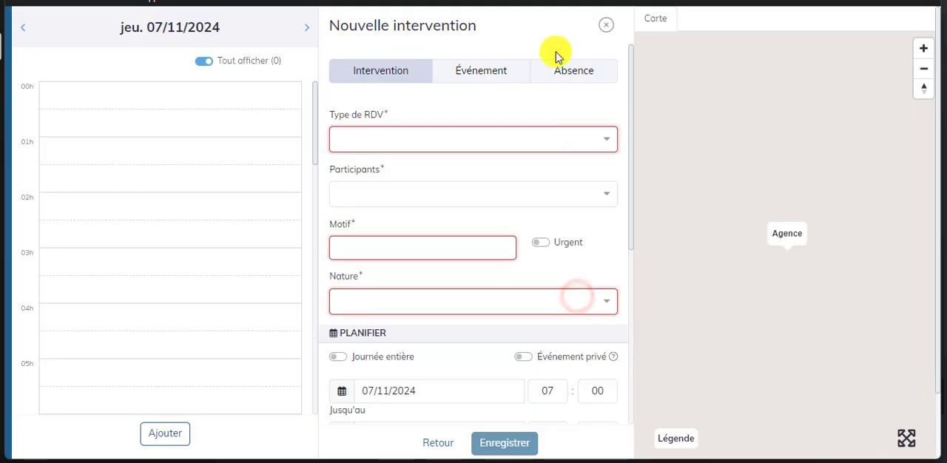
- Start an event on 07/11/2024, replace the default participant with two colleagues and set the reason to "Réunion"
{"action": "left_click", "coordinate": [497, 69]}
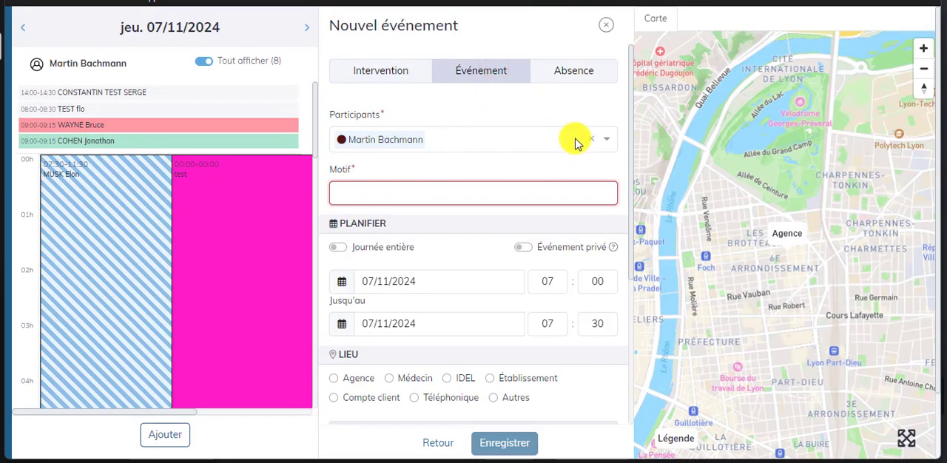
{"action": "left_click", "coordinate": [592, 139]}
{"action": "left_click", "coordinate": [446, 138]}
{"action": "type", "text": "Ma"}
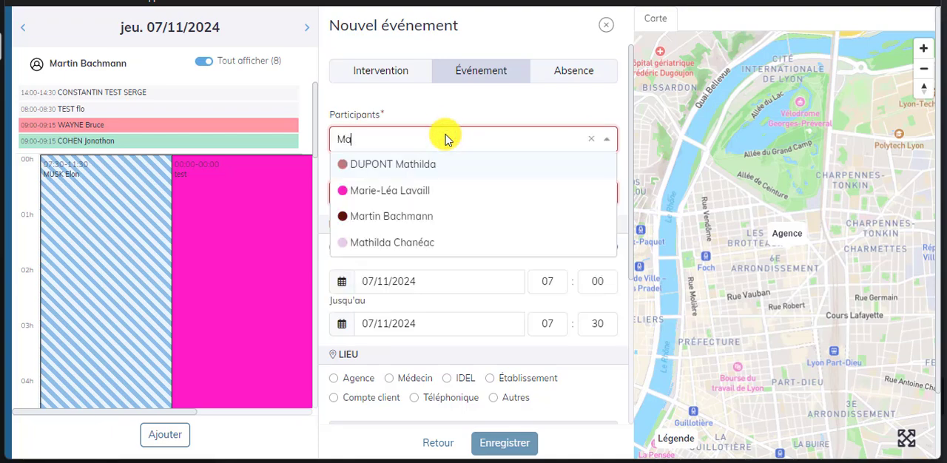
{"action": "left_click", "coordinate": [415, 246]}
{"action": "type", "text": "Je"}
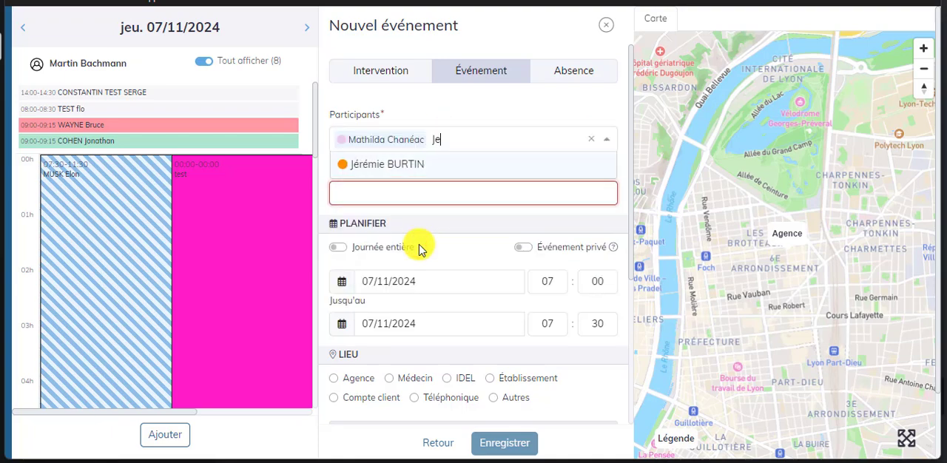
{"action": "left_click", "coordinate": [432, 165]}
{"action": "left_click", "coordinate": [414, 192]}
{"action": "type", "text": "Réunion"}
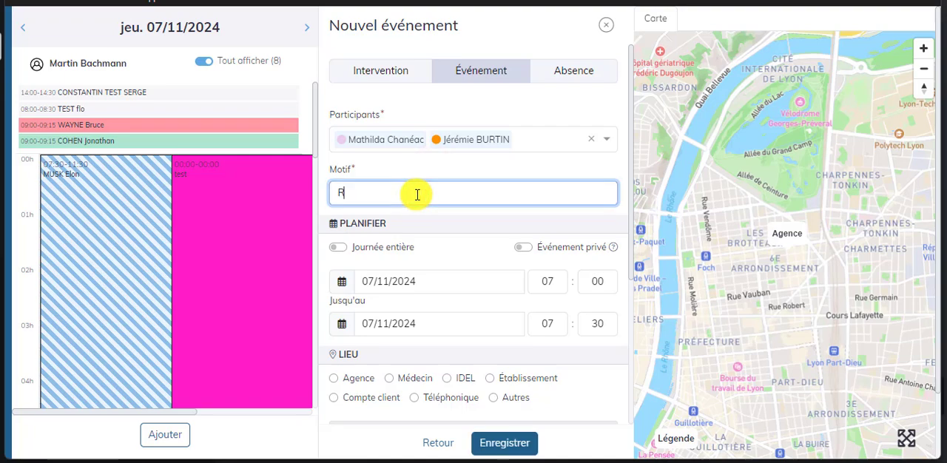
- Schedule the "Réunion" event from 09:00 to 09:30 and set its location to Agence
{"action": "left_click", "coordinate": [551, 280]}
{"action": "type", "text": "09"}
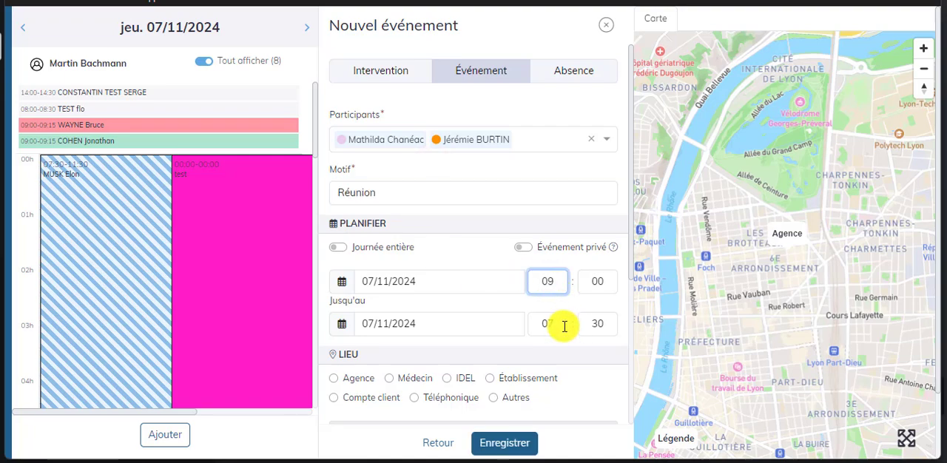
{"action": "left_click", "coordinate": [562, 322]}
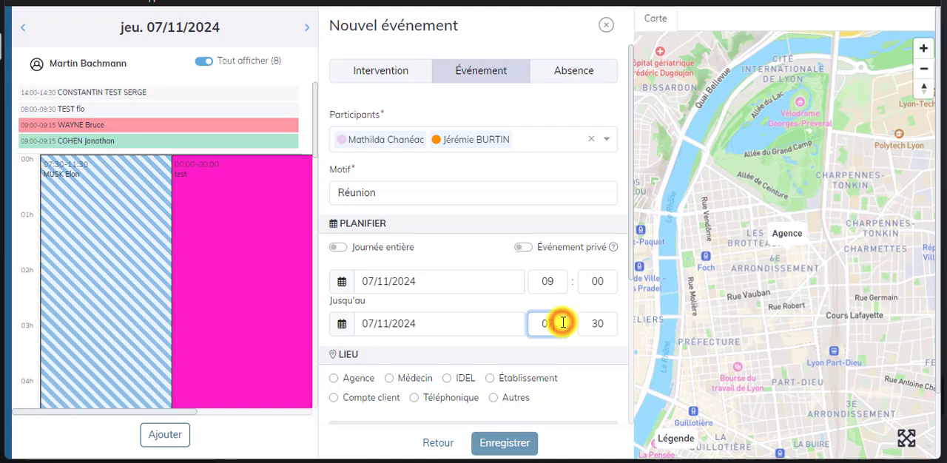
{"action": "left_click", "coordinate": [334, 380]}
{"action": "scroll", "coordinate": [462, 307], "scroll_direction": "down", "scroll_amount": 5}
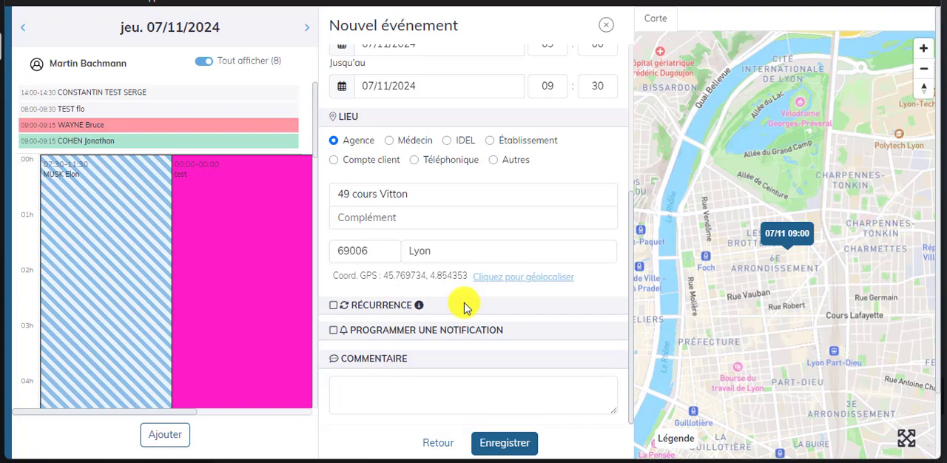
- Enable a notification 30 minutes before the event, save the event and leave its form
{"action": "left_click", "coordinate": [333, 330]}
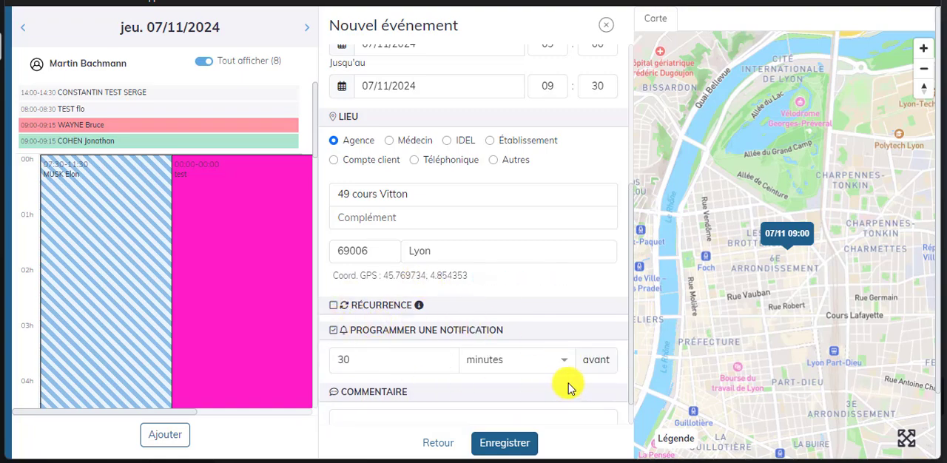
{"action": "left_click", "coordinate": [506, 444]}
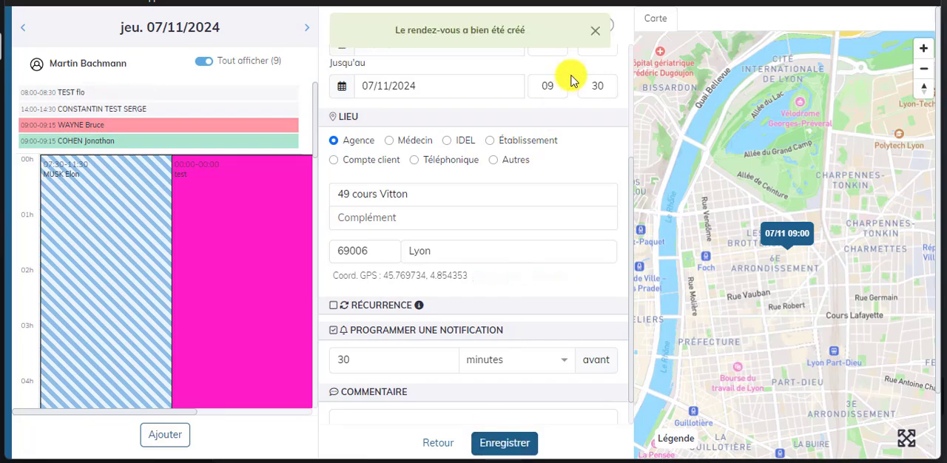
{"action": "left_click", "coordinate": [595, 30]}
{"action": "left_click", "coordinate": [606, 26]}
{"action": "left_click", "coordinate": [612, 154]}
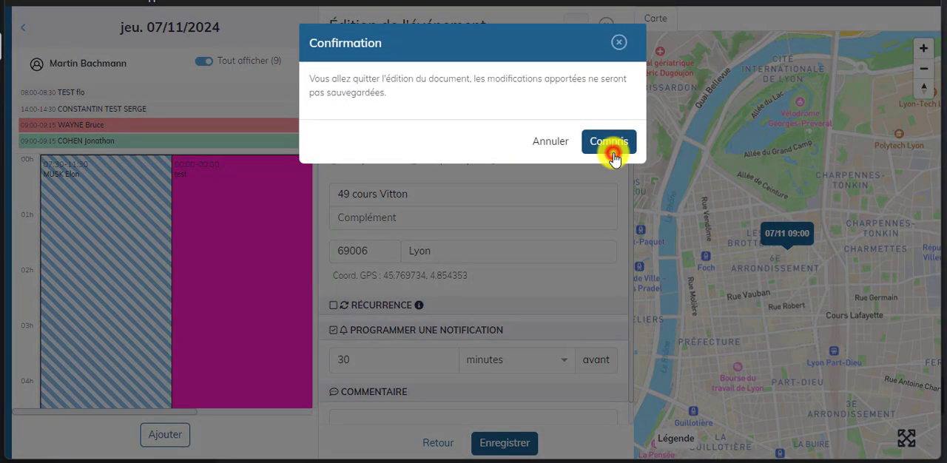
- Filter the planning to one participant's agenda, check the participants of the 07/11 "Réunion" event, and restore the full planning
{"action": "scroll", "coordinate": [215, 355], "scroll_direction": "down", "scroll_amount": 1}
{"action": "left_click", "coordinate": [194, 352]}
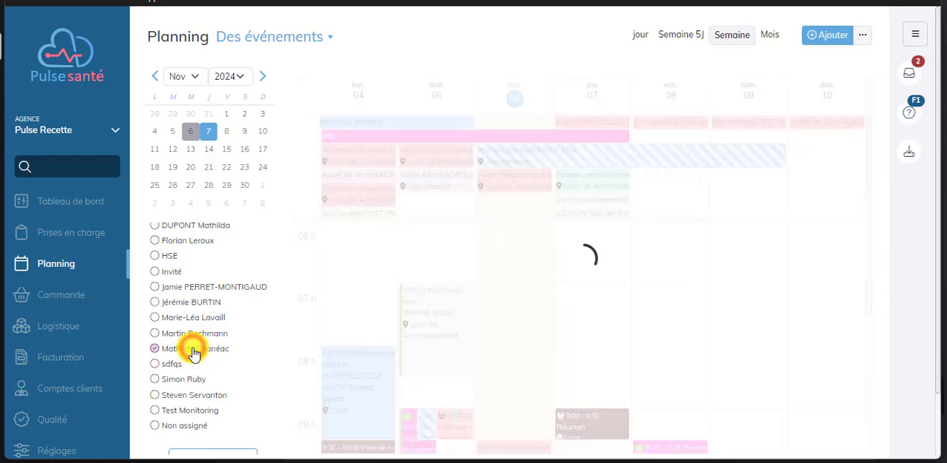
{"action": "mouse_move", "coordinate": [606, 356]}
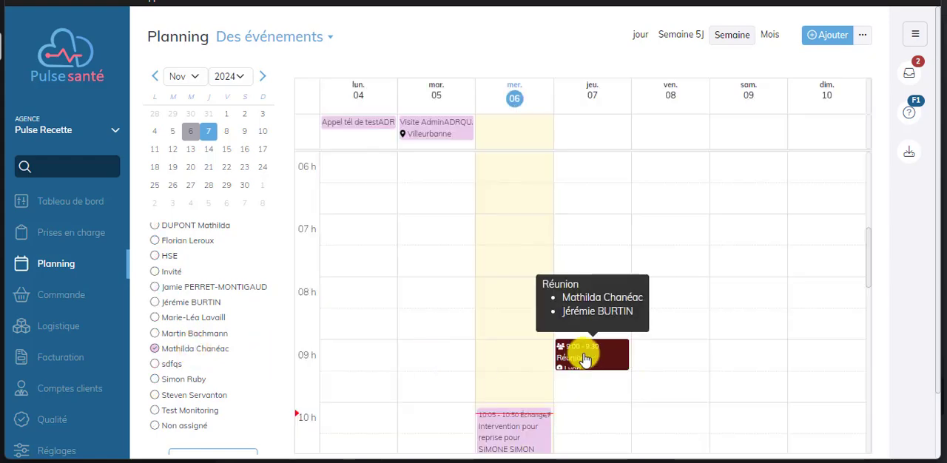
{"action": "left_click", "coordinate": [63, 265]}
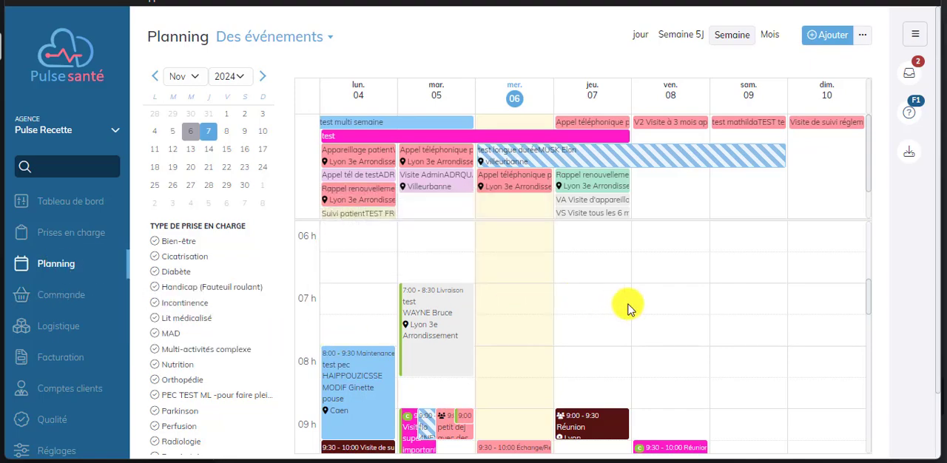
- Start an absence on 08/11/2024 in a colleague's agenda with the reason "Voyage" and the nature "Congés"
{"action": "left_click", "coordinate": [665, 333]}
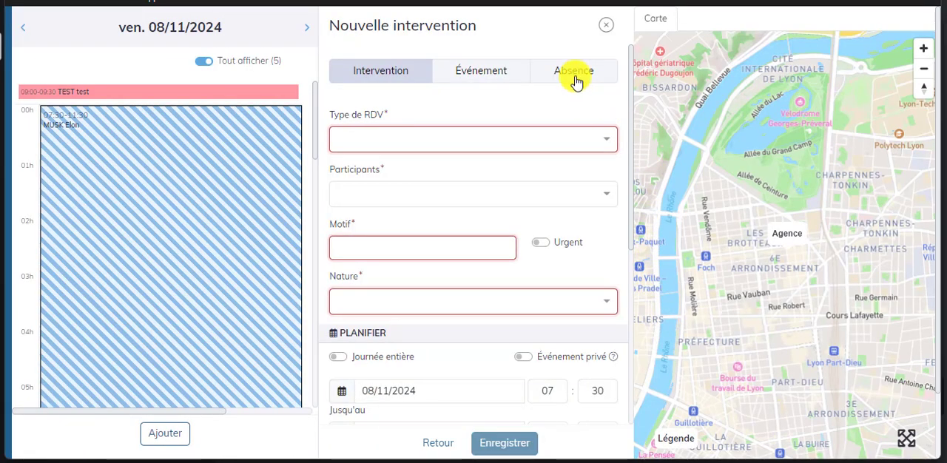
{"action": "left_click", "coordinate": [574, 74]}
{"action": "left_click", "coordinate": [459, 138]}
{"action": "left_click", "coordinate": [412, 194]}
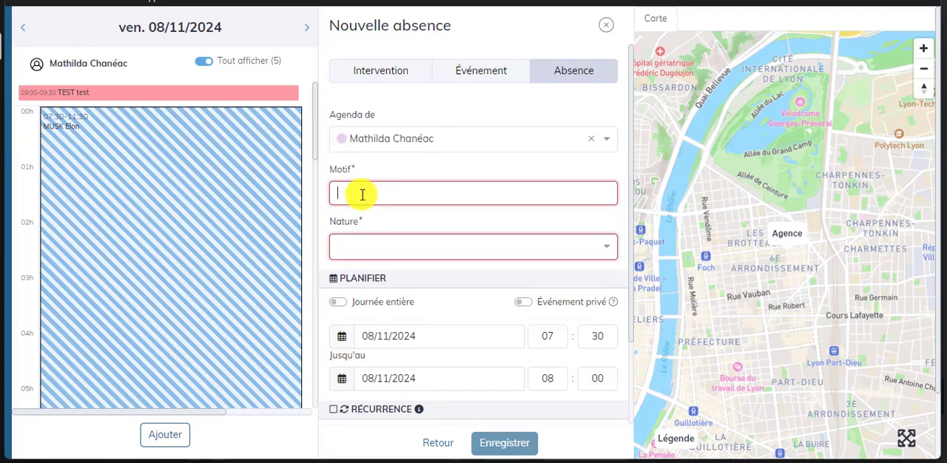
{"action": "type", "text": "Voyage"}
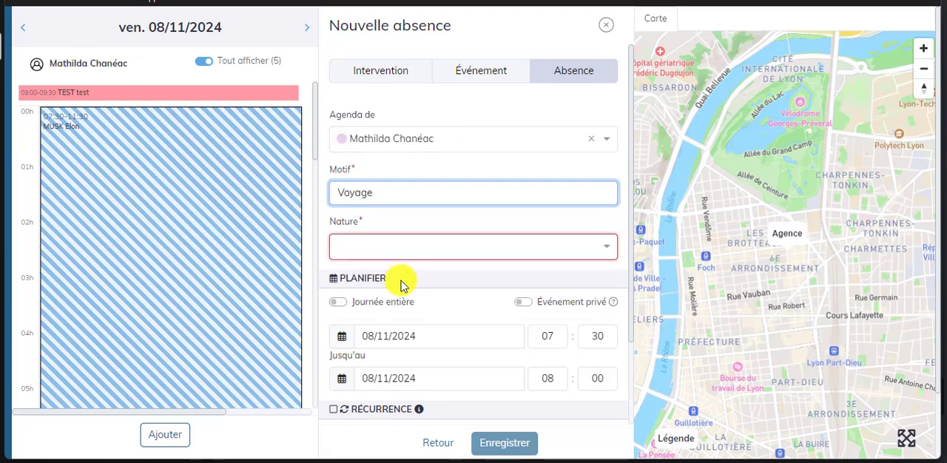
{"action": "left_click", "coordinate": [432, 247]}
{"action": "left_click", "coordinate": [407, 272]}
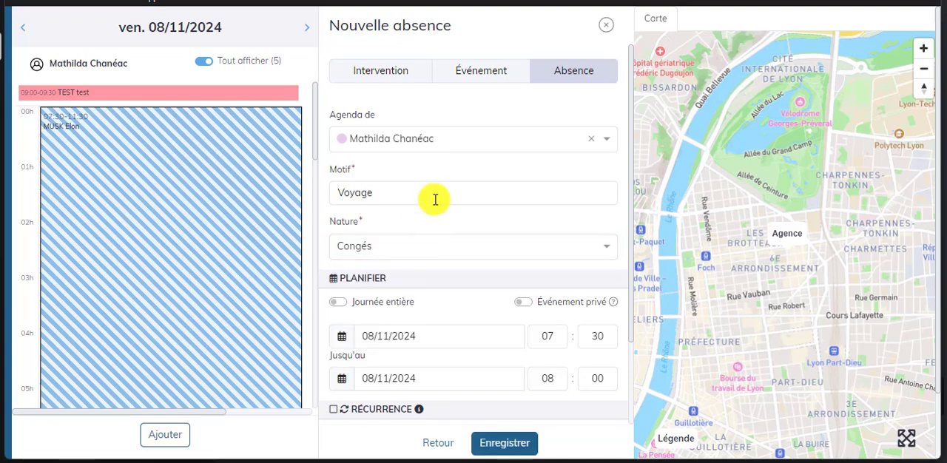
- Make the "Voyage" absence last the whole day, save it and return to the planning
{"action": "left_click", "coordinate": [403, 304]}
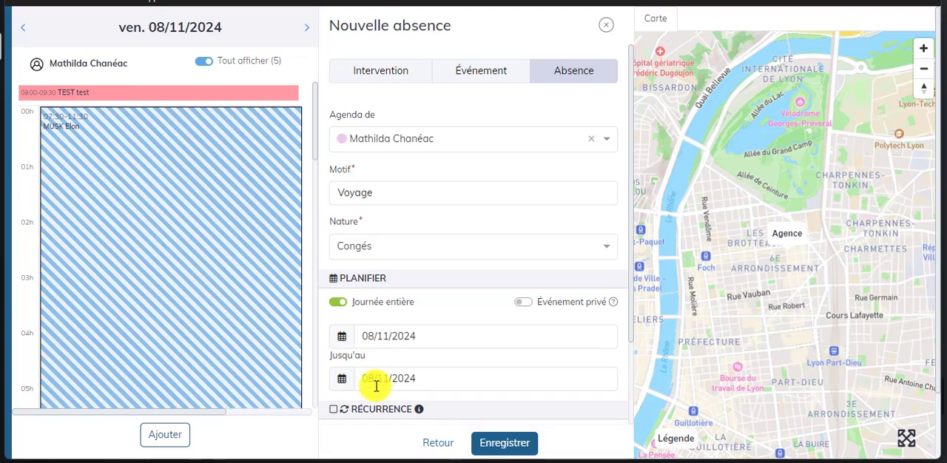
{"action": "scroll", "coordinate": [433, 368], "scroll_direction": "down", "scroll_amount": 1}
{"action": "scroll", "coordinate": [432, 368], "scroll_direction": "down", "scroll_amount": 1}
{"action": "left_click", "coordinate": [492, 438]}
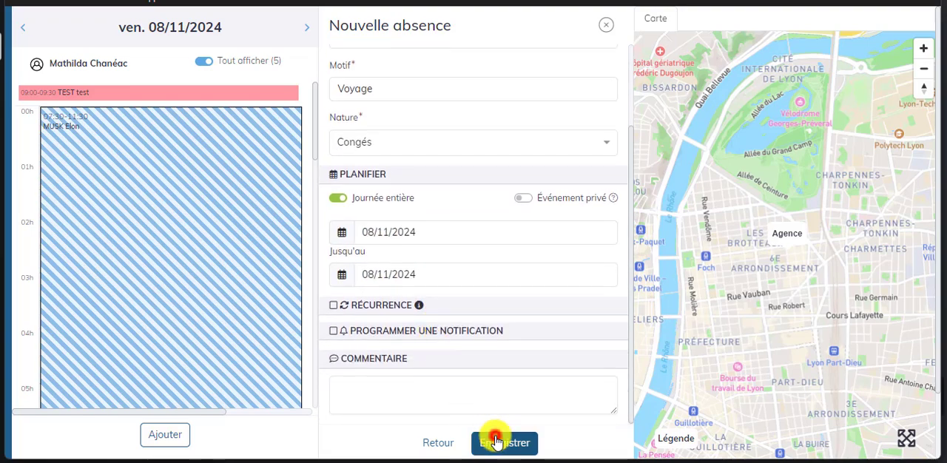
{"action": "left_click", "coordinate": [595, 32]}
{"action": "left_click", "coordinate": [609, 25]}
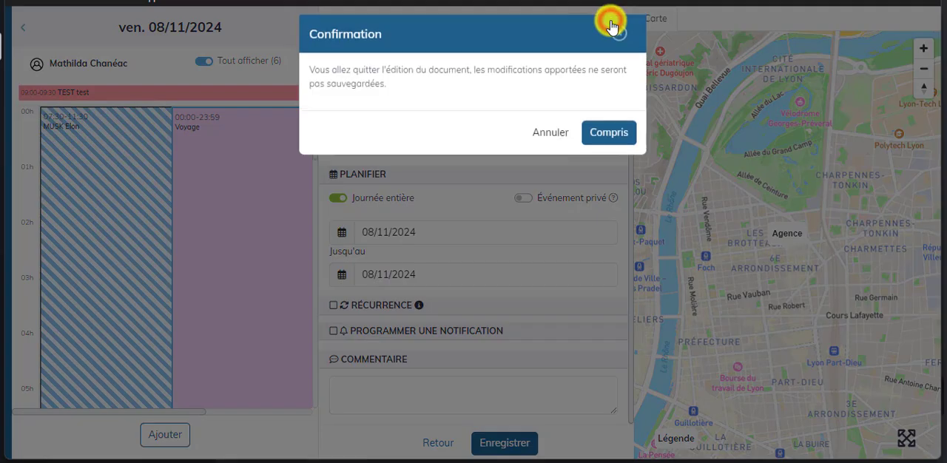
{"action": "left_click", "coordinate": [614, 137]}
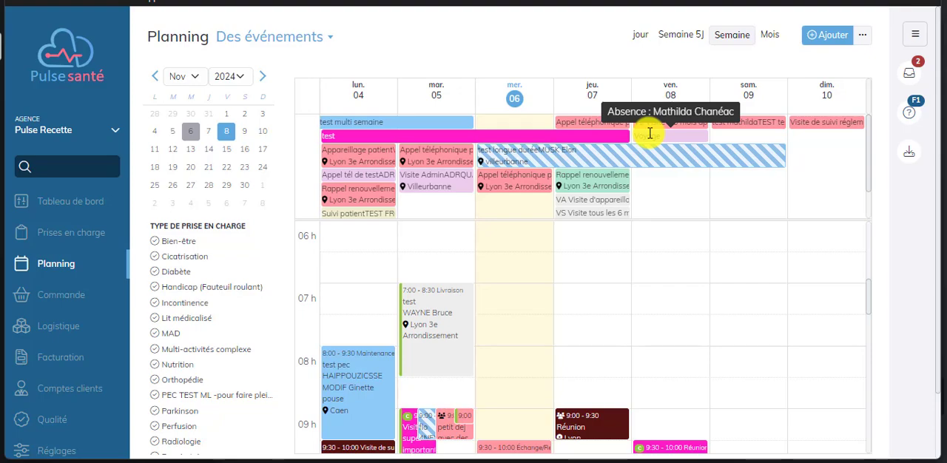
- Create a "Réunion" event on 08/11/2024 from 07:00 to 07:30, add the absent colleague as a participant and try to save it
{"action": "left_click", "coordinate": [684, 303]}
{"action": "left_click", "coordinate": [492, 74]}
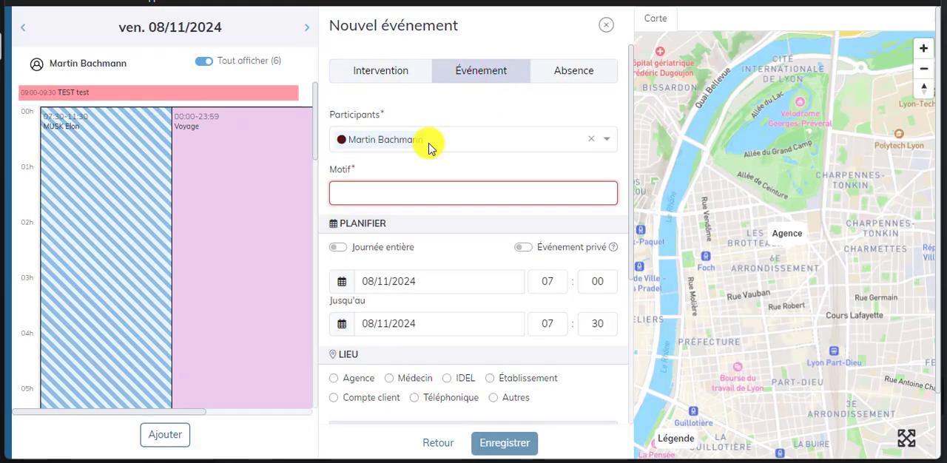
{"action": "left_click", "coordinate": [410, 142]}
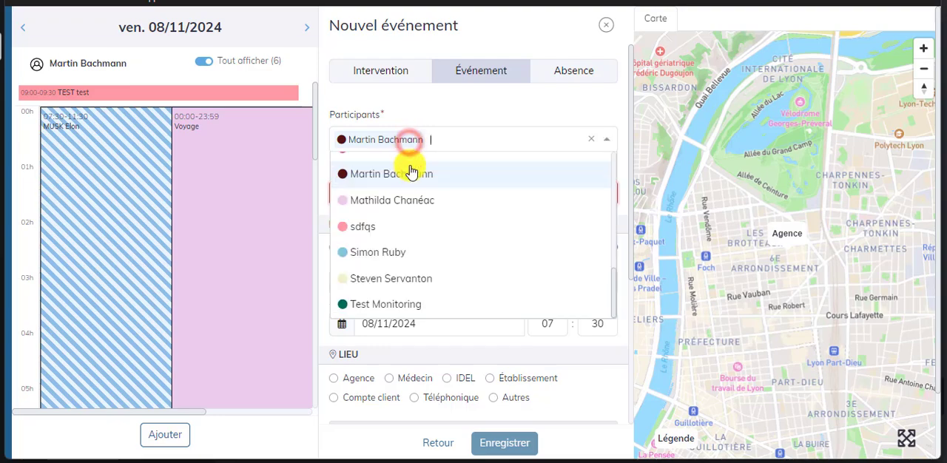
{"action": "left_click", "coordinate": [418, 204]}
{"action": "left_click", "coordinate": [402, 188]}
{"action": "type", "text": "Ré"}
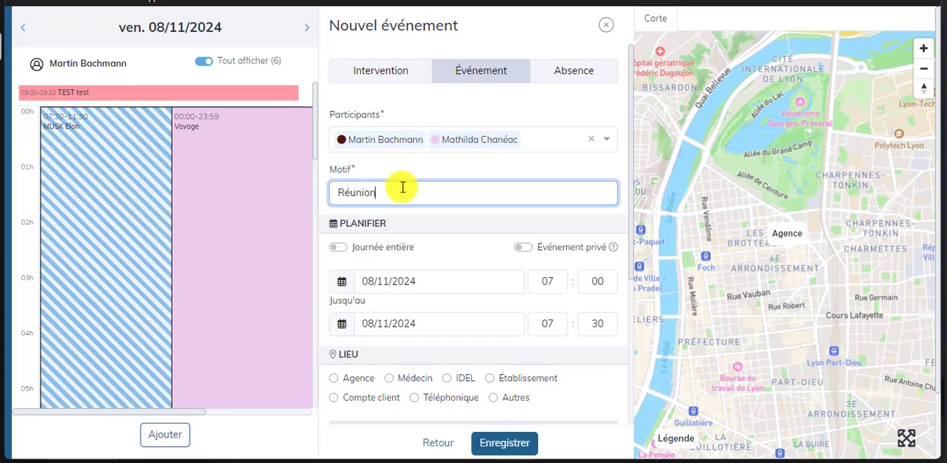
{"action": "type", "text": "union"}
{"action": "scroll", "coordinate": [480, 348], "scroll_direction": "down", "scroll_amount": 1}
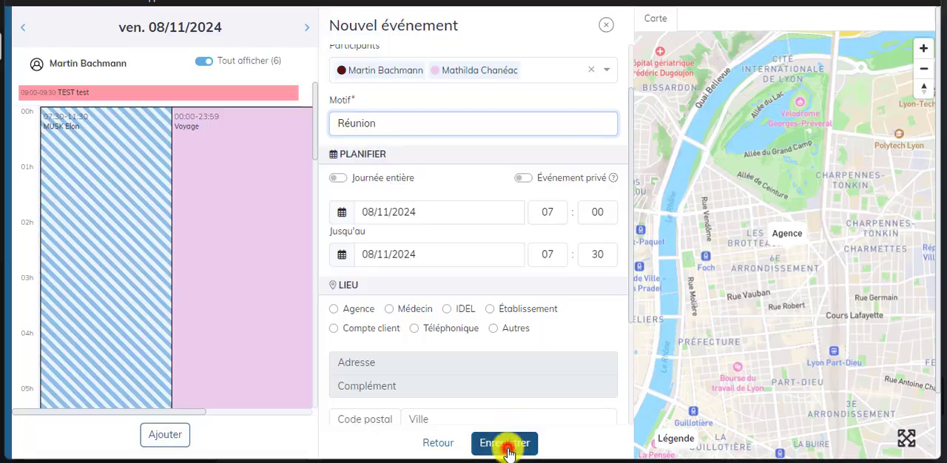
{"action": "left_click", "coordinate": [506, 443]}
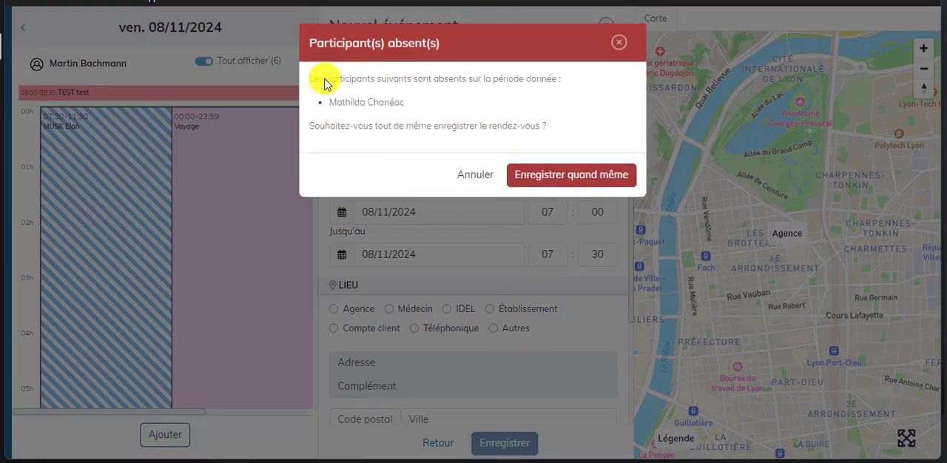